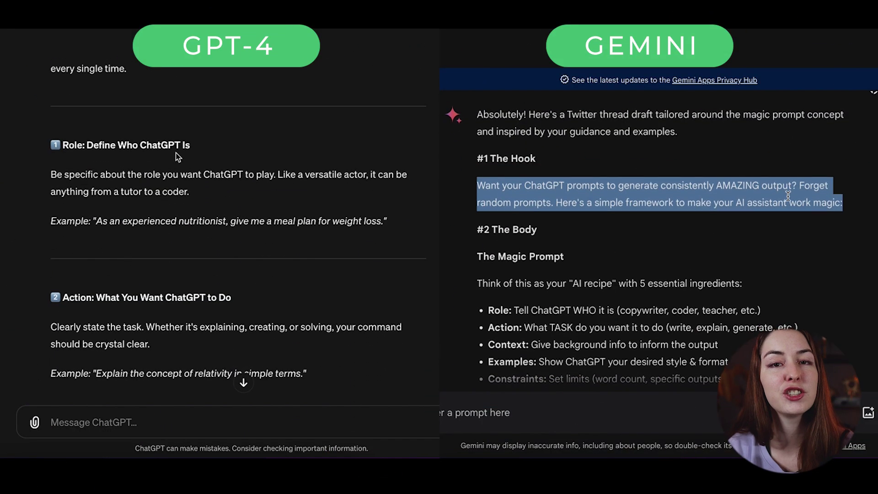
scroll(788, 196, "down", 3)
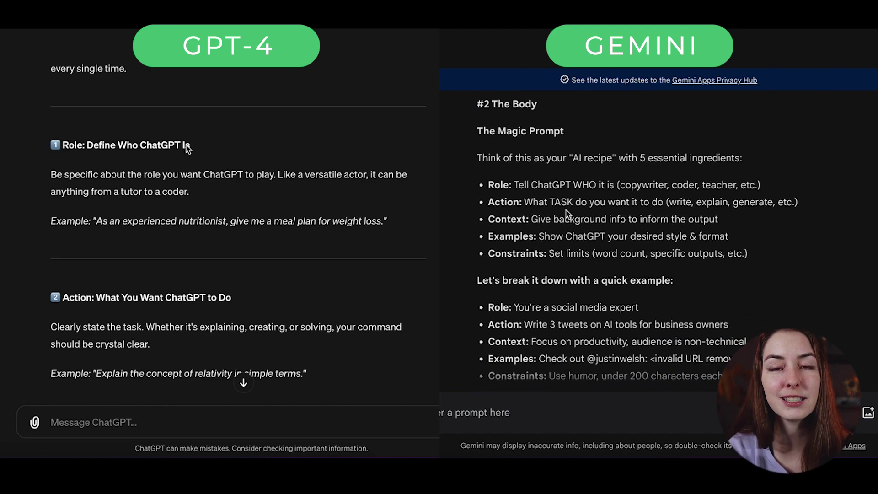
Select 'The Magic Prompt' heading and its five ingredient bullets through Constraints in Gemini's draft.
left_click_drag(476, 128, 750, 254)
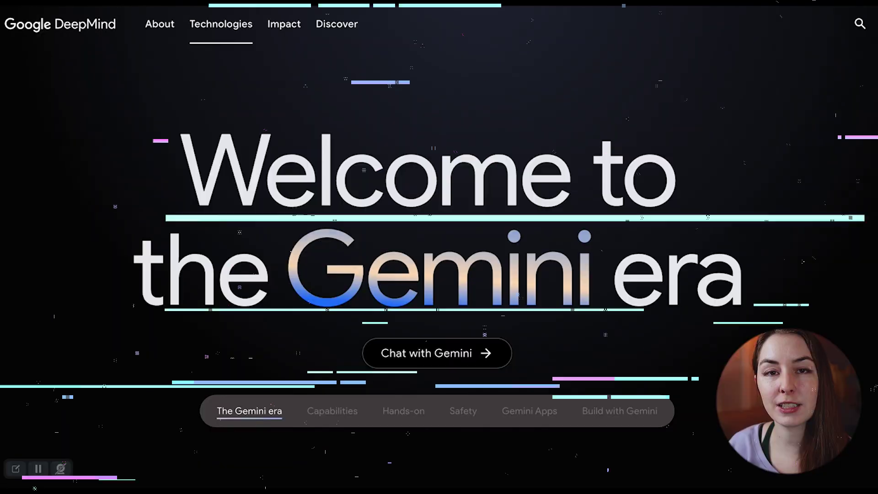
Scroll the Gemini era page past the model sizes to 'Meet the first version of Gemini'.
scroll(439, 247, "down", 3)
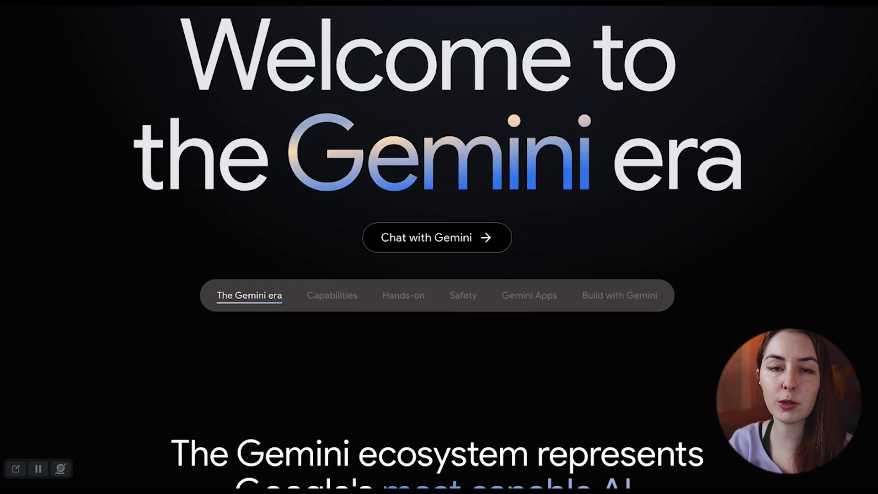
scroll(439, 247, "up", 3)
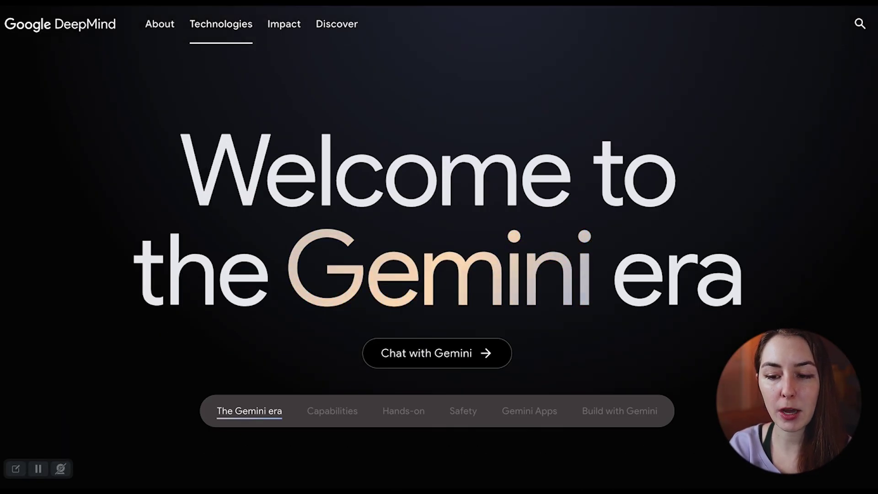
scroll(439, 247, "down", 7)
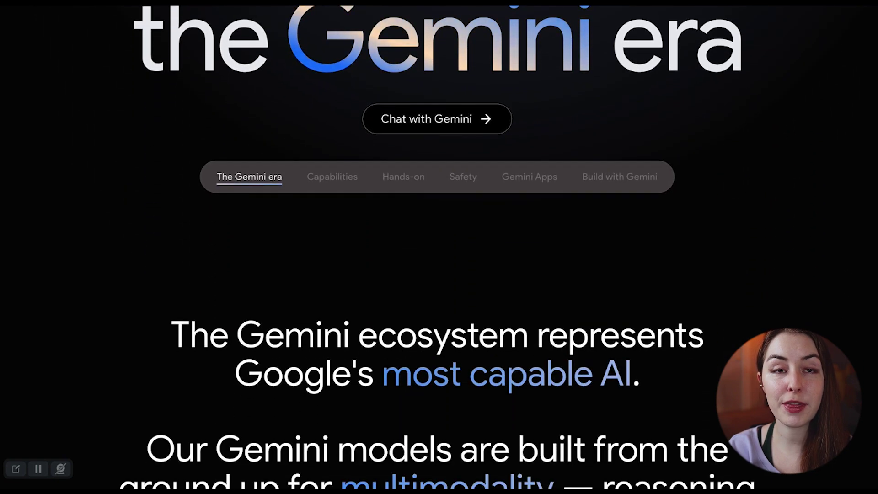
scroll(439, 247, "down", 3)
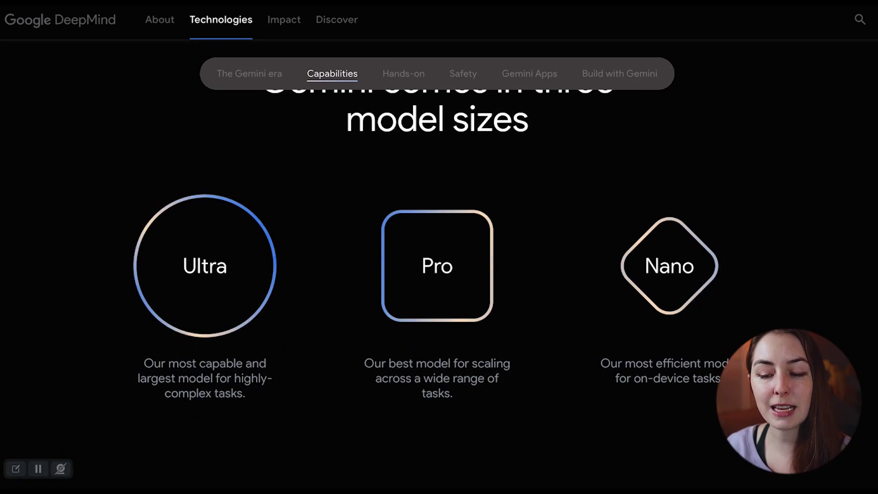
scroll(438, 247, "up", 1)
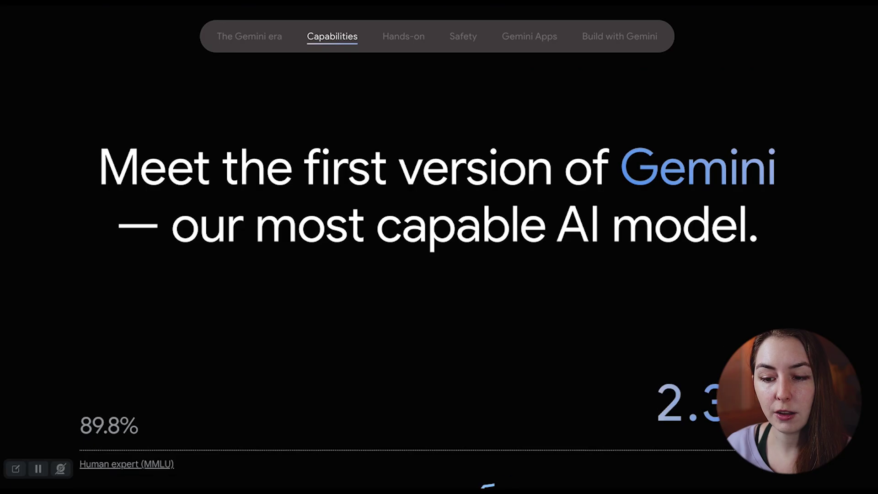
scroll(439, 247, "down", 5)
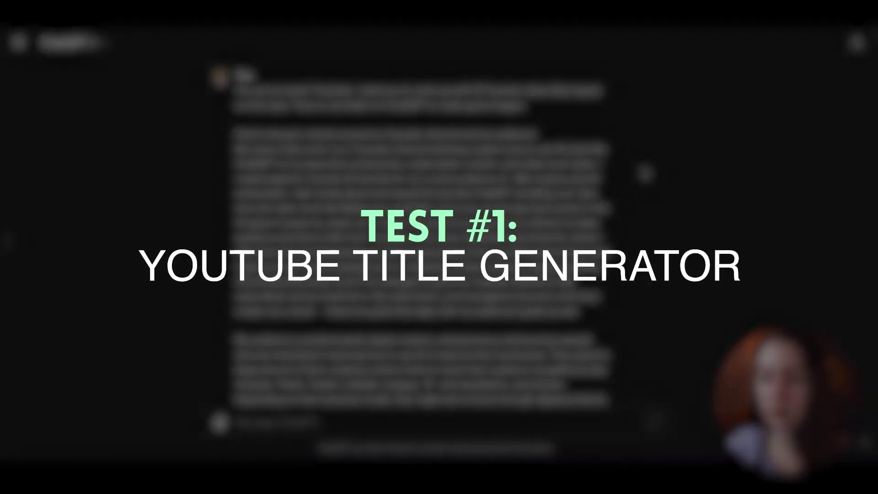
Scroll through ChatGPT 4's reply listing ten Dall-E 3 YouTube title suggestions.
scroll(690, 196, "down", 15)
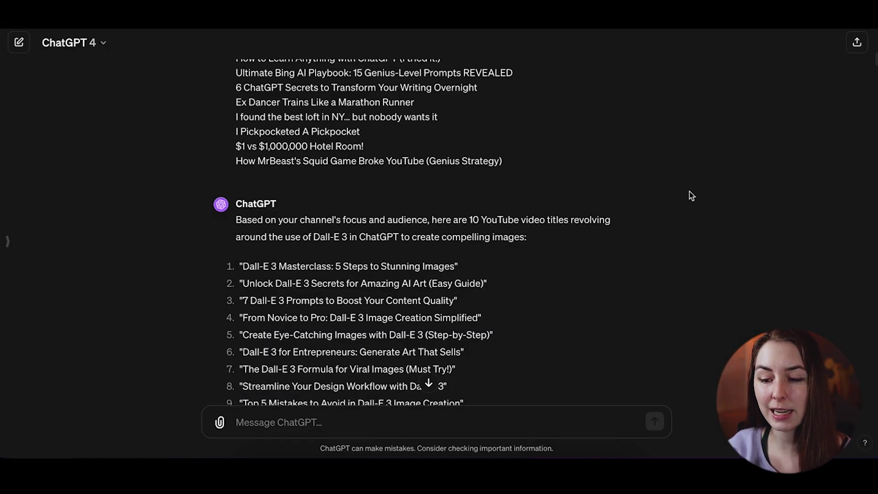
scroll(690, 196, "up", 1)
scroll(691, 195, "down", 4)
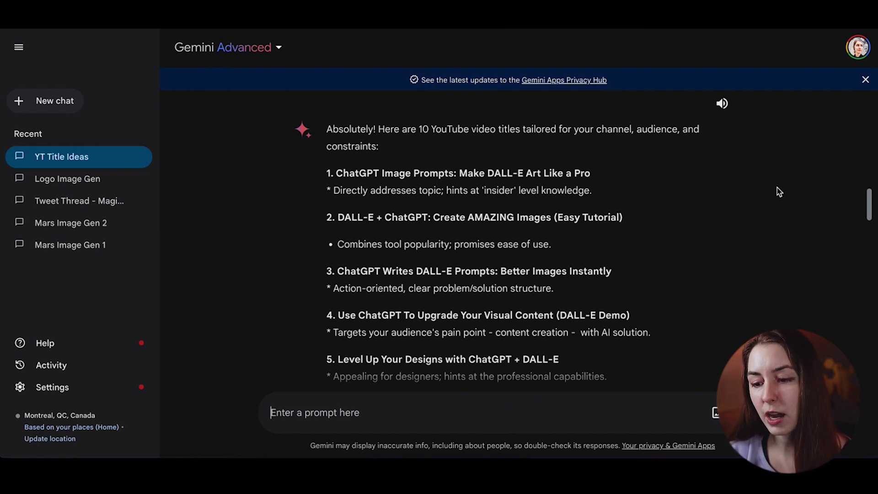
Scroll the YT Title Ideas chat through all ten titles down to Additional Tips.
scroll(779, 191, "down", 1)
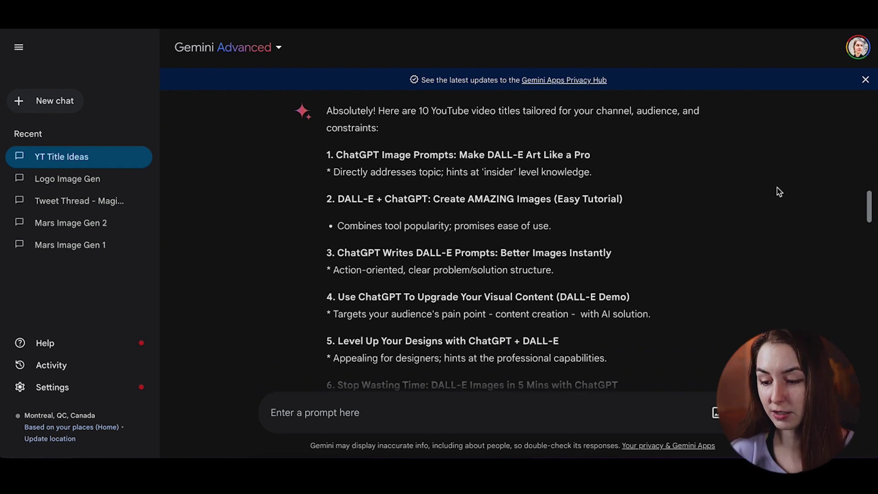
scroll(779, 191, "down", 2)
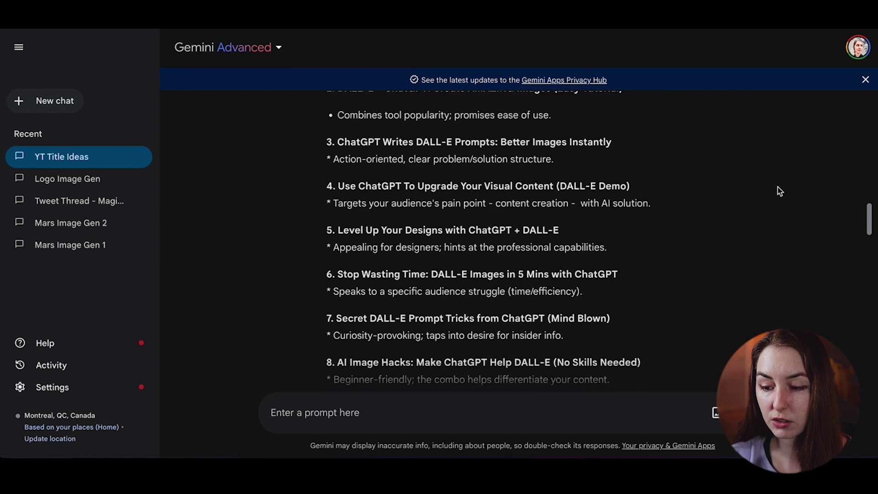
scroll(779, 191, "up", 3)
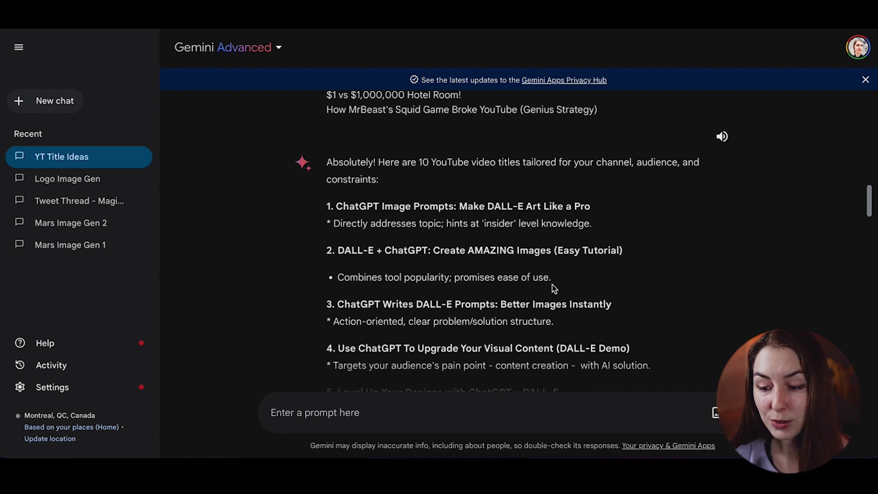
scroll(552, 284, "down", 3)
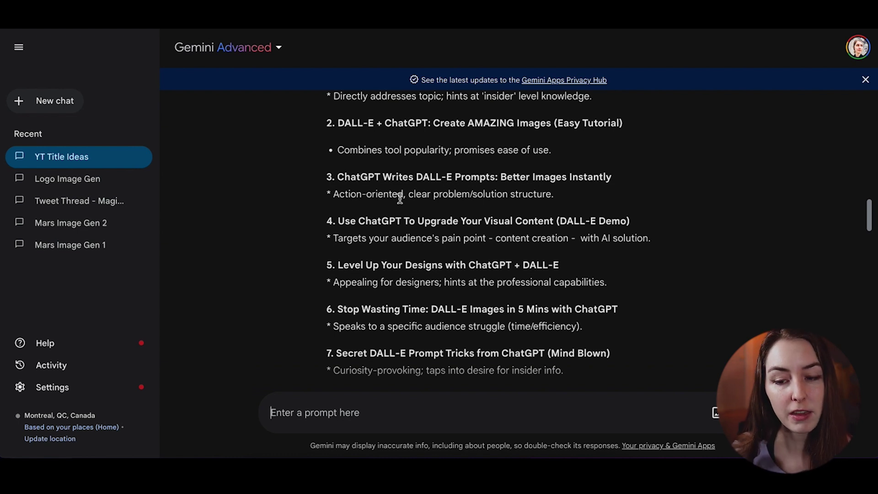
scroll(400, 197, "down", 8)
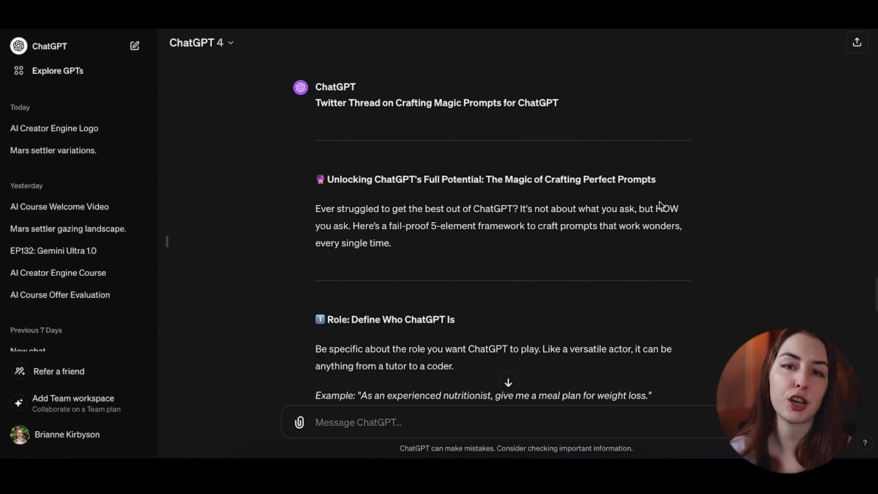
Read ChatGPT's magic-prompt thread to 'End of Thread', then Gemini's Tweet Thread chat.
scroll(659, 205, "up", 15)
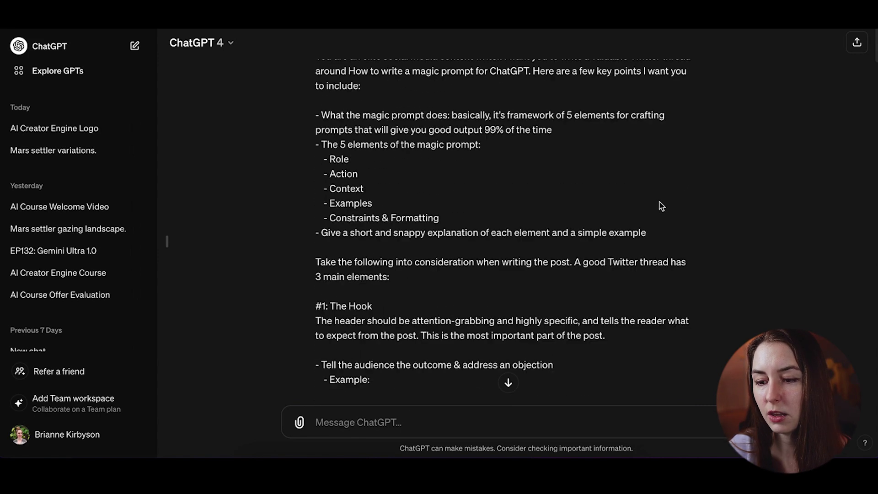
scroll(660, 204, "down", 2)
scroll(659, 201, "down", 15)
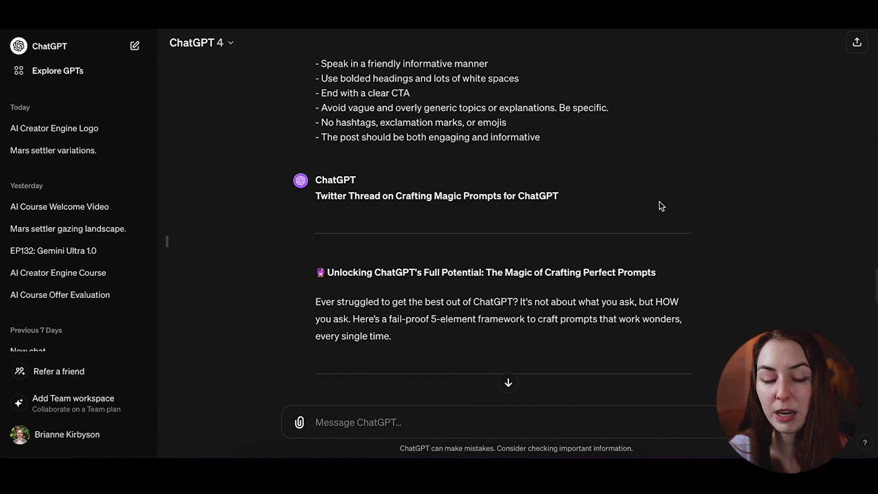
scroll(659, 201, "down", 3)
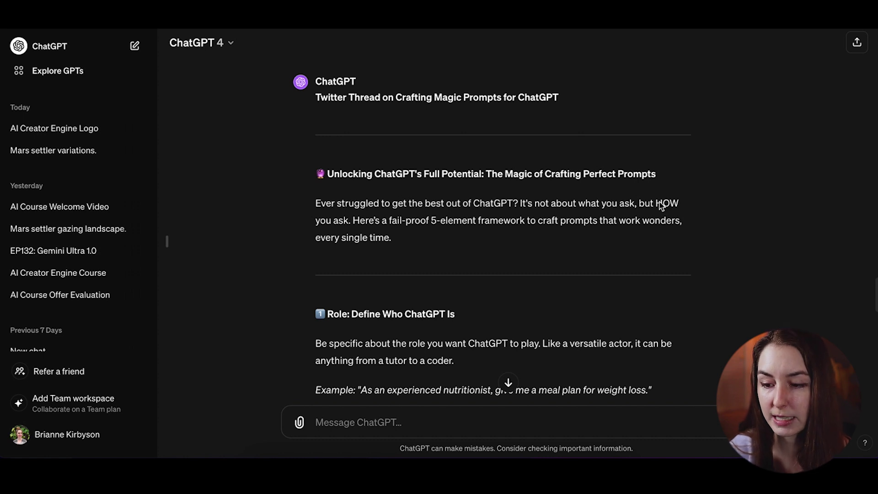
scroll(660, 206, "down", 1)
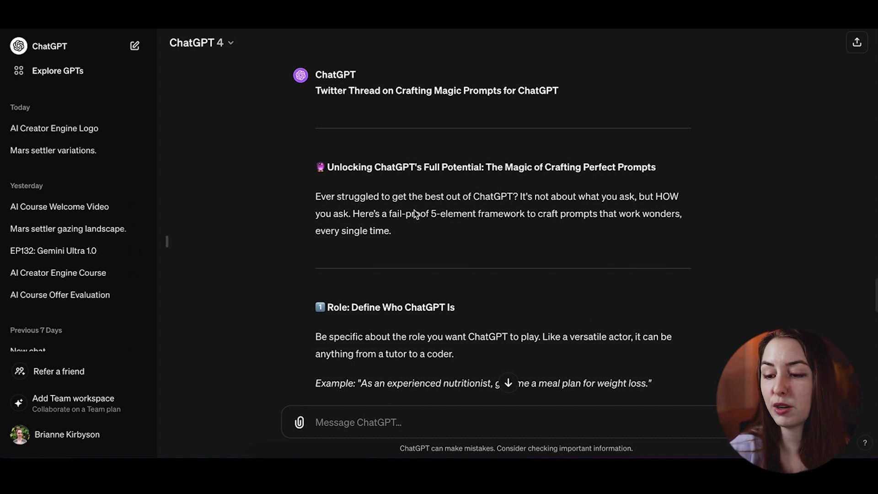
scroll(414, 214, "down", 3)
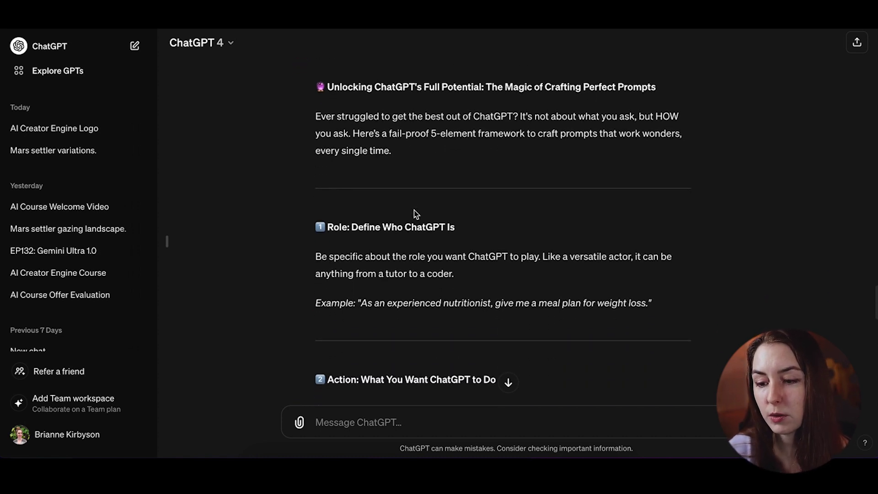
scroll(414, 213, "up", 2)
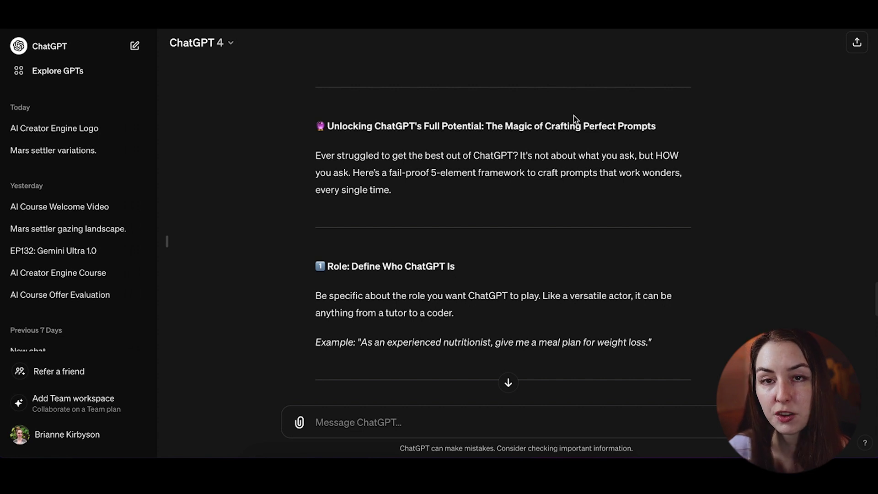
scroll(557, 210, "down", 1)
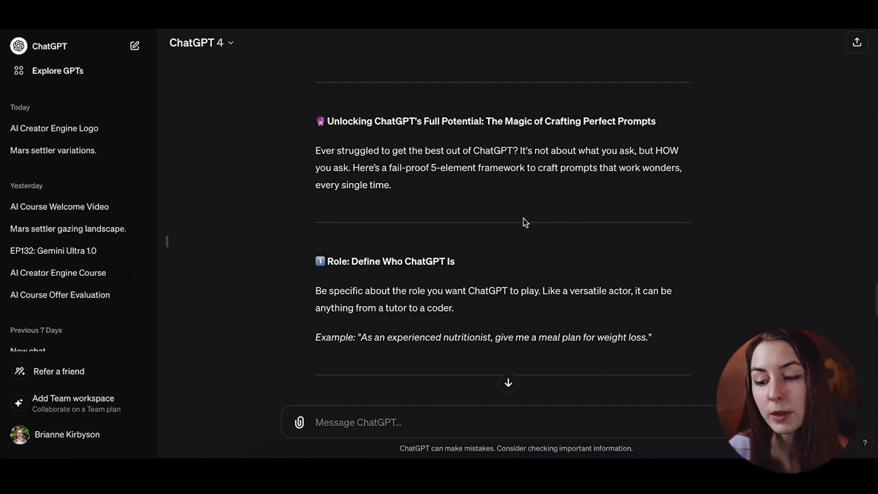
scroll(523, 218, "down", 3)
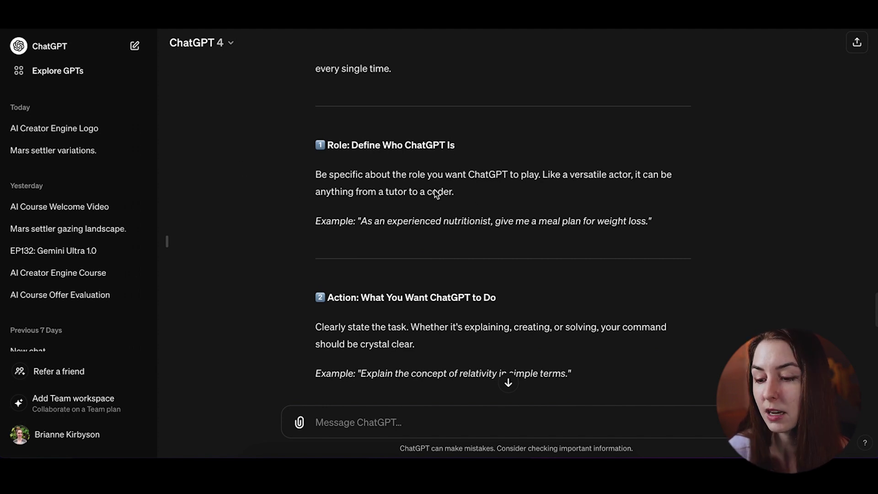
scroll(435, 193, "down", 6)
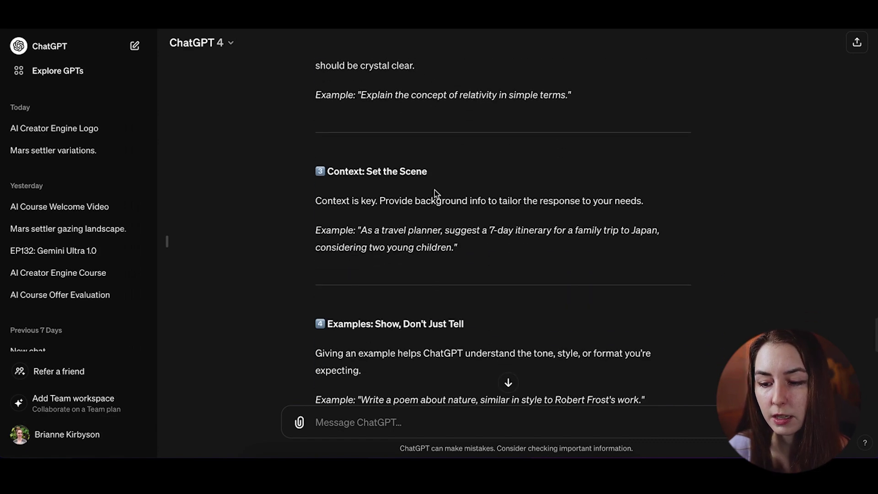
scroll(434, 192, "down", 2)
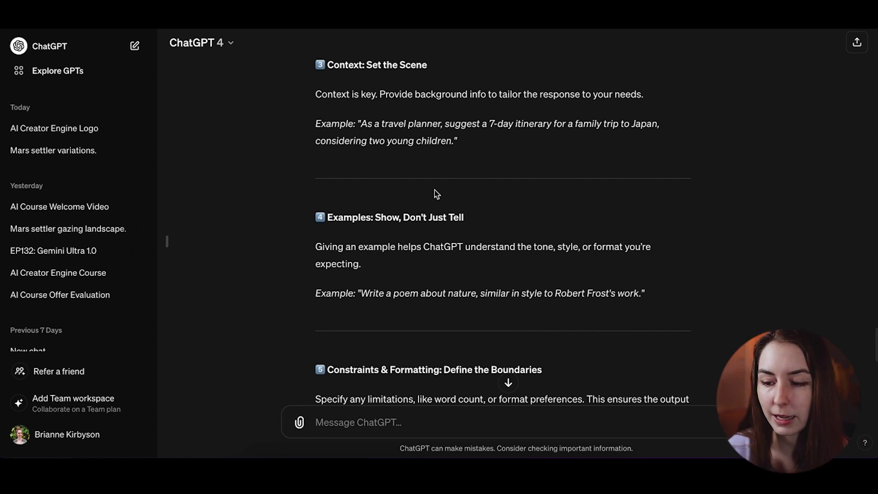
scroll(434, 191, "down", 4)
scroll(434, 190, "up", 2)
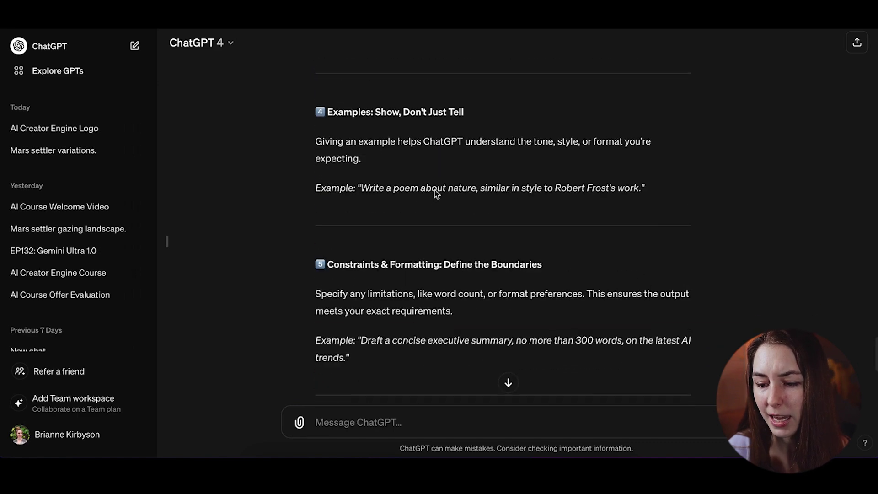
scroll(434, 191, "down", 3)
scroll(434, 190, "down", 5)
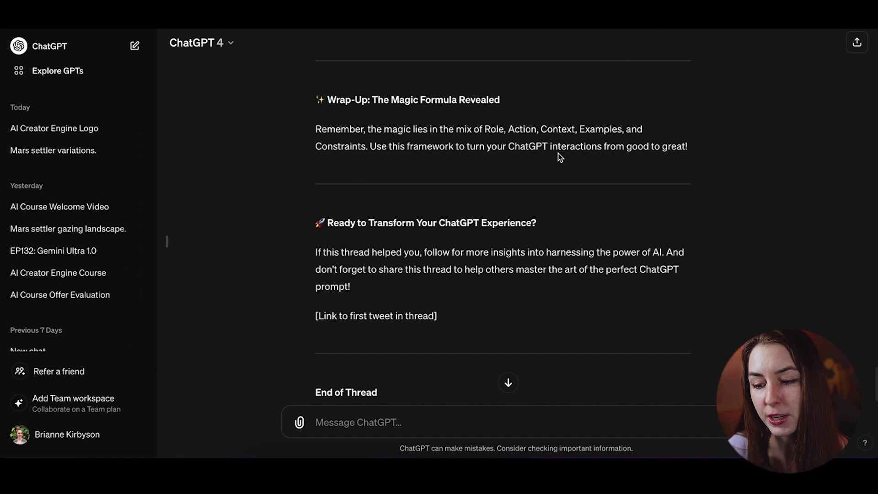
scroll(559, 158, "down", 1)
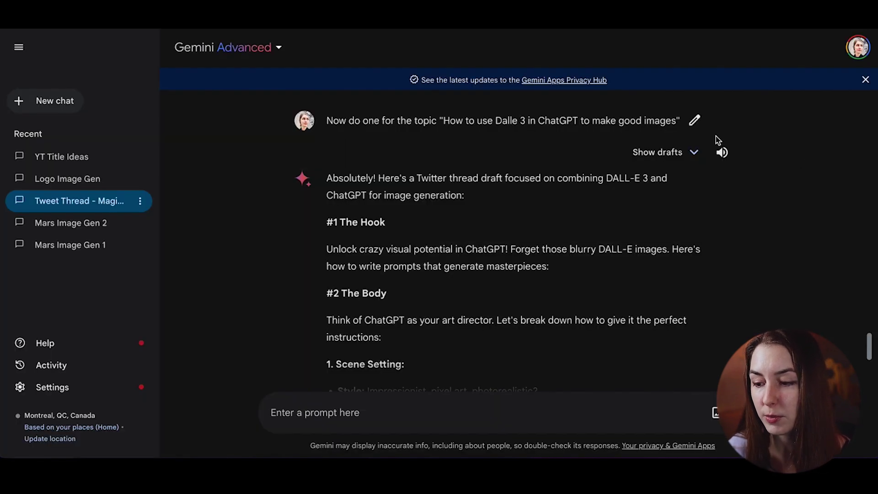
scroll(717, 202, "up", 5)
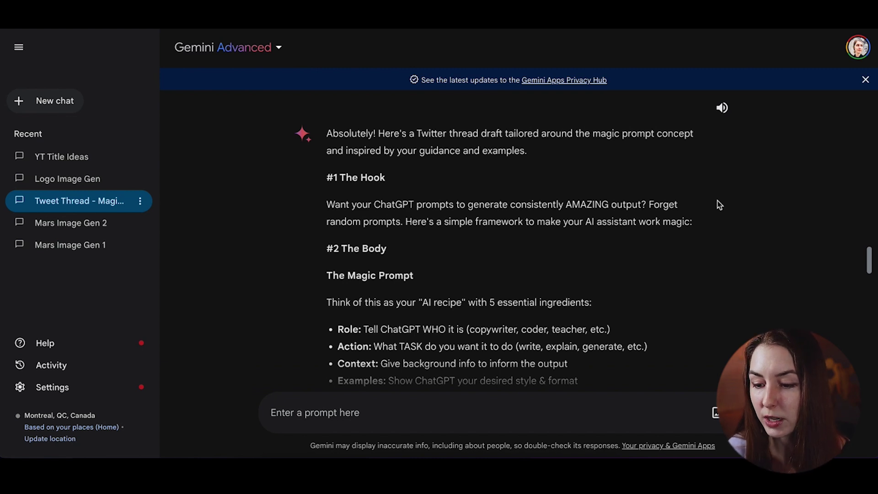
scroll(717, 205, "down", 1)
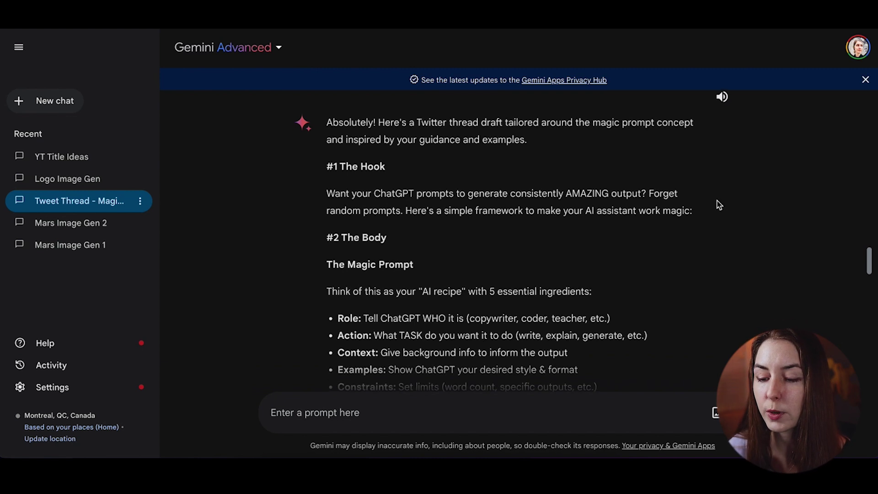
triple_click(638, 196)
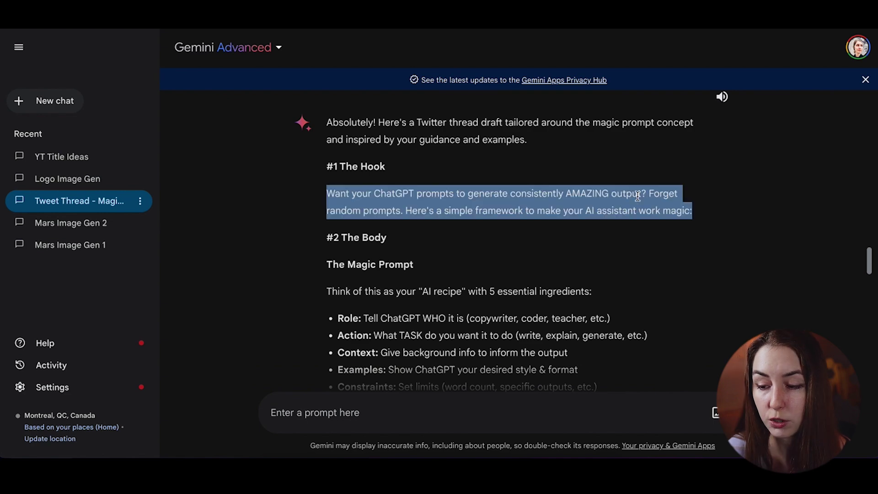
scroll(637, 196, "down", 2)
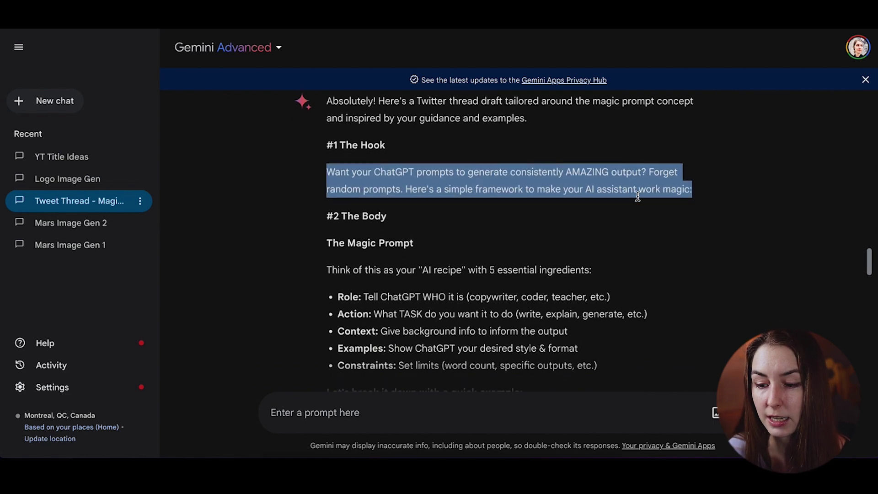
scroll(417, 213, "down", 3)
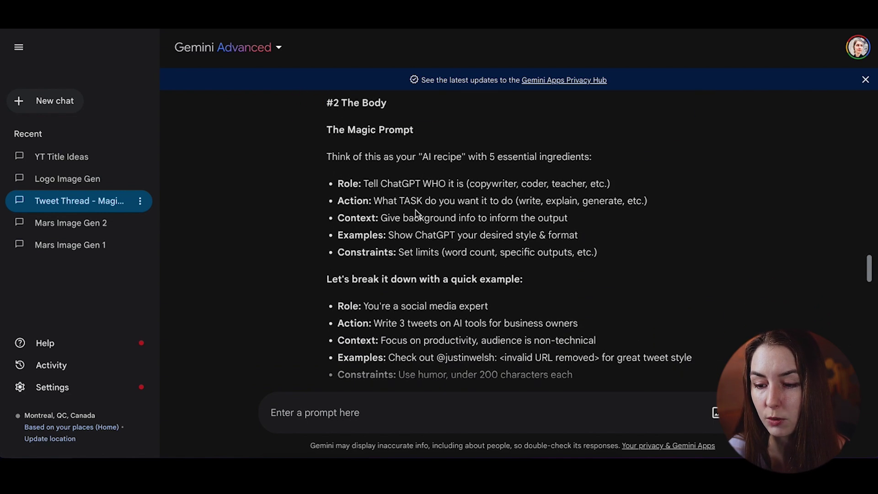
left_click_drag(328, 129, 573, 273)
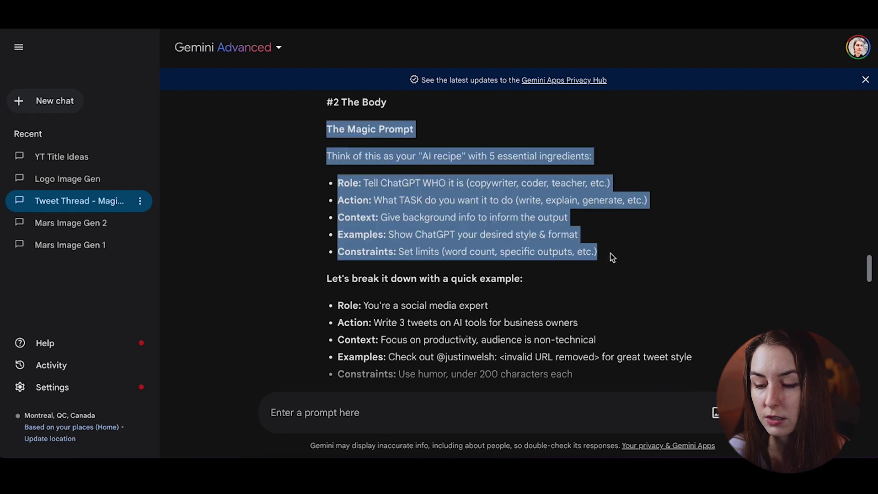
scroll(566, 205, "down", 1)
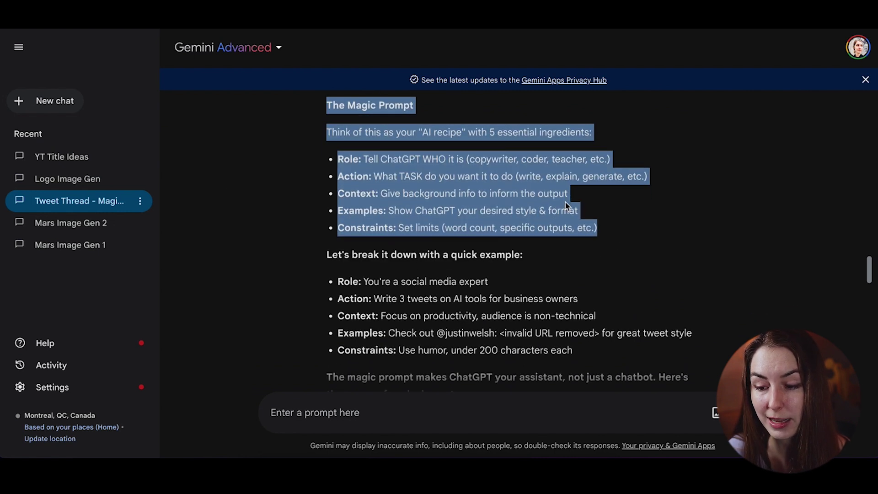
scroll(566, 205, "down", 2)
left_click_drag(327, 197, 572, 289)
scroll(355, 206, "down", 5)
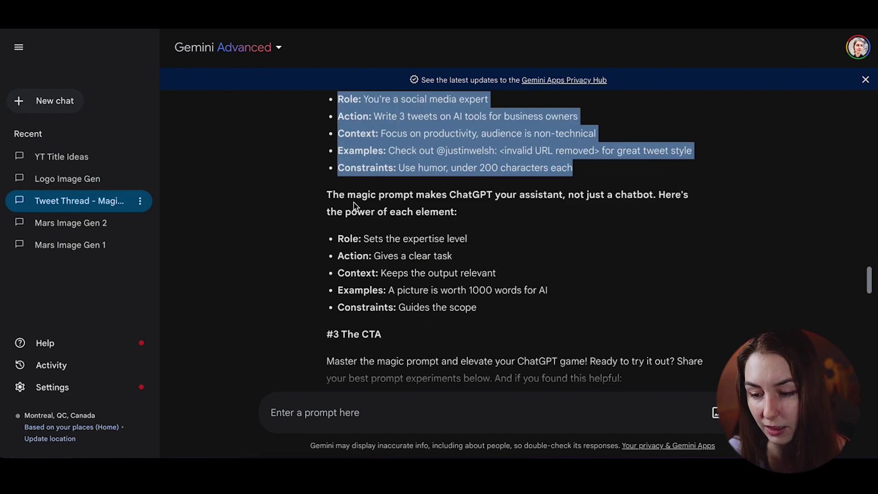
left_click_drag(328, 189, 553, 303)
scroll(530, 291, "up", 6)
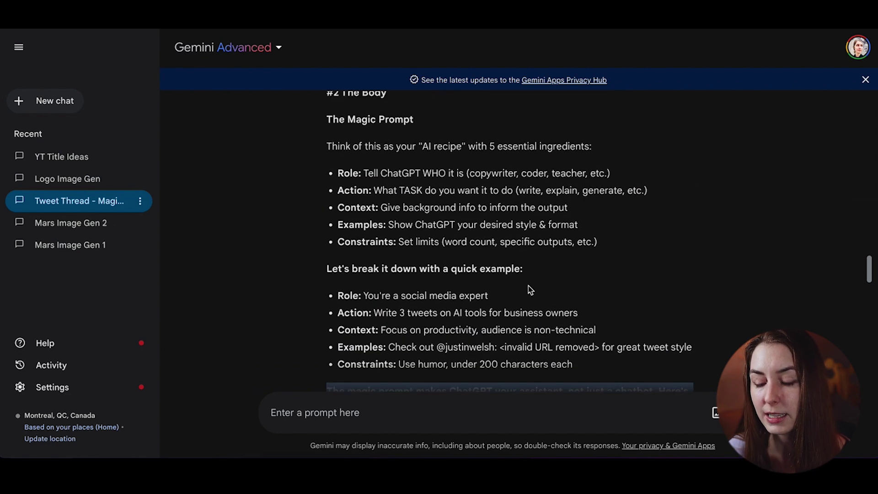
scroll(527, 284, "down", 1)
scroll(528, 284, "up", 1)
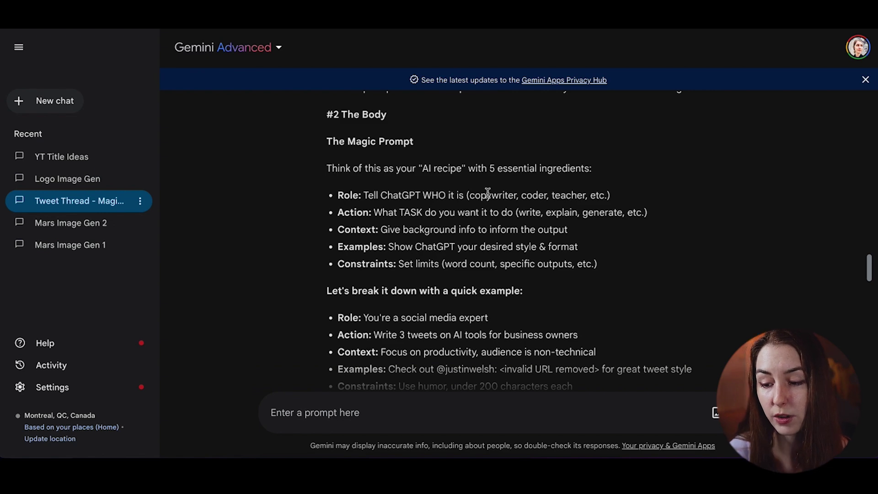
scroll(488, 194, "down", 8)
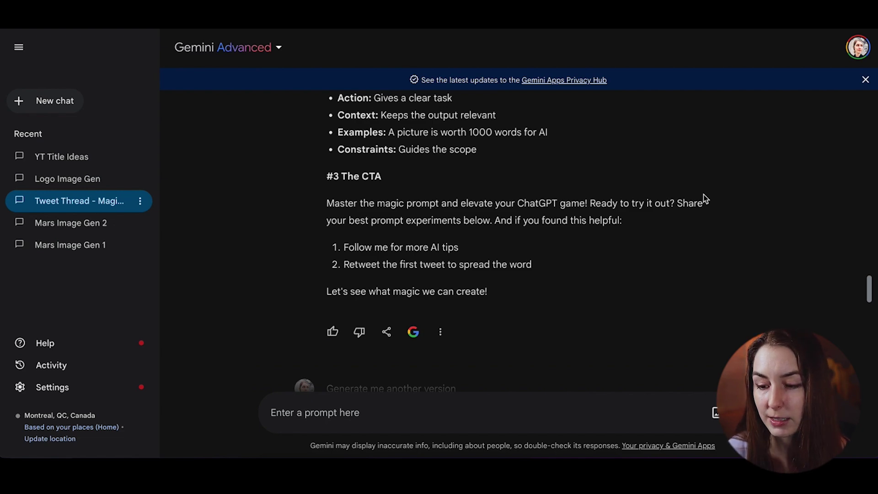
scroll(517, 251, "up", 3)
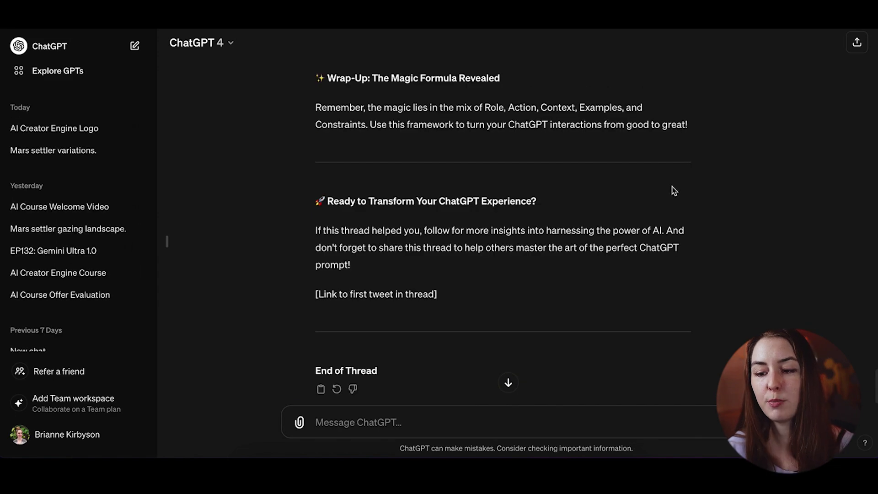
Scroll ChatGPT 4's tweet thread on the Role, Action, Context, Examples, Constraints formula.
scroll(673, 191, "up", 3)
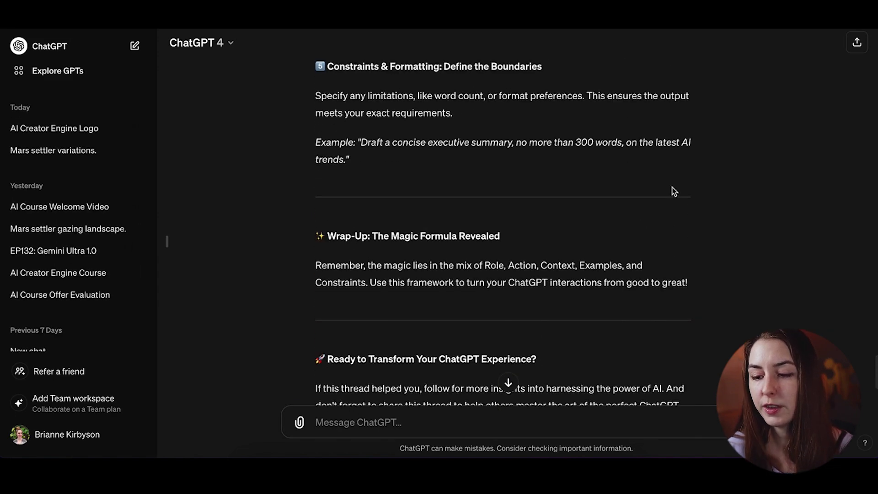
scroll(673, 191, "up", 6)
scroll(674, 191, "up", 10)
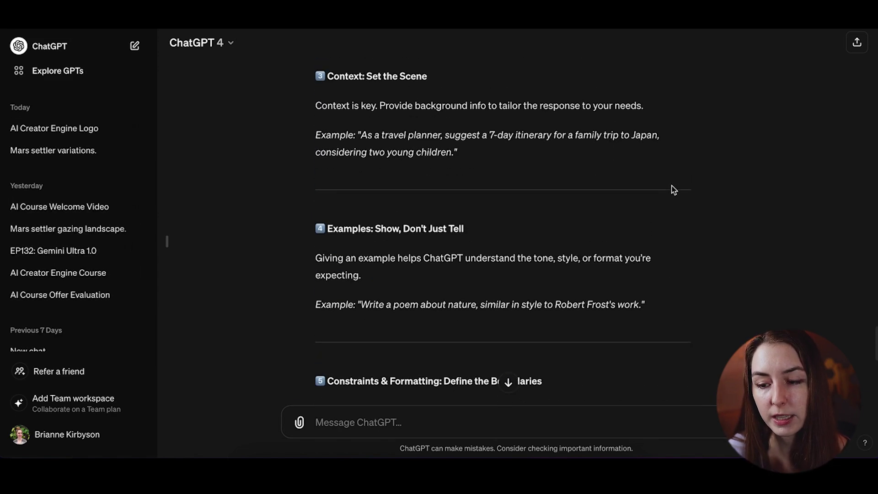
scroll(674, 190, "down", 6)
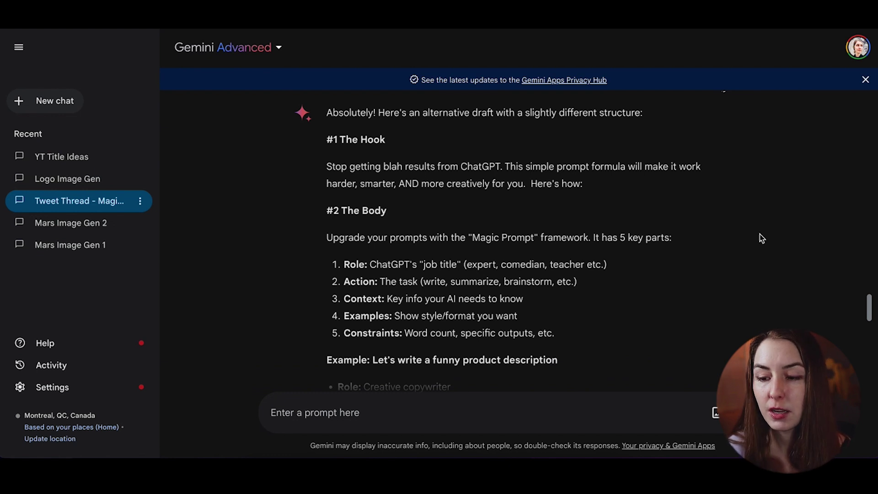
Highlight the '#3 The CTA' heading in Gemini's regenerated tweet thread draft.
left_click_drag(362, 200, 388, 190)
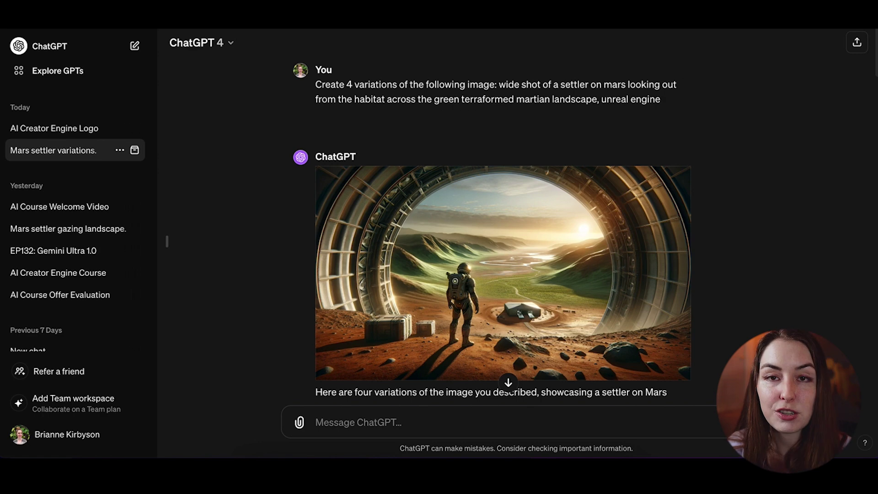
scroll(317, 213, "down", 2)
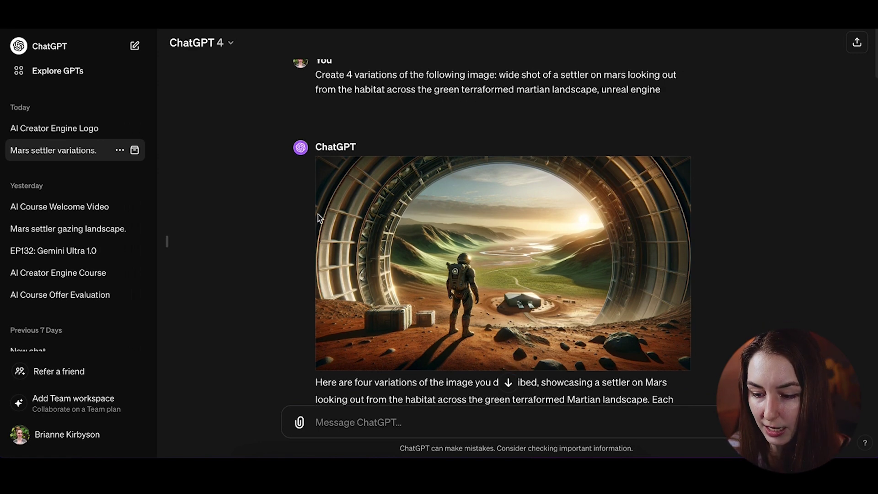
scroll(315, 221, "down", 1)
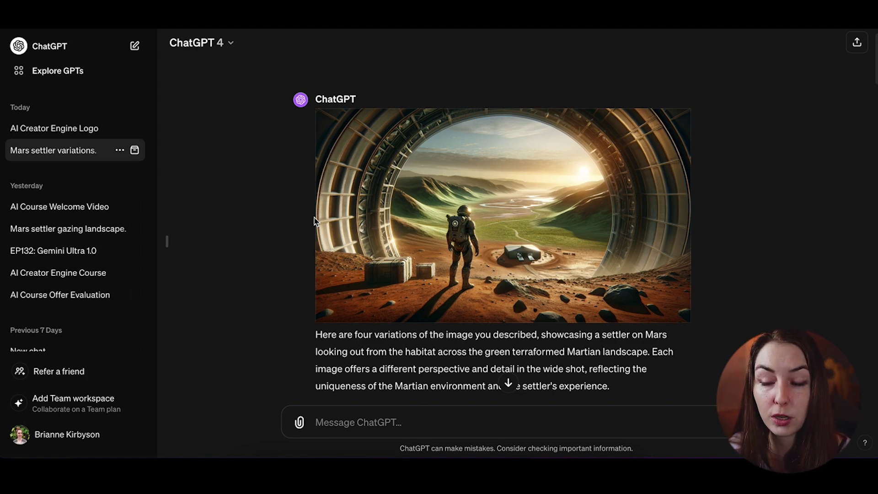
scroll(314, 221, "down", 5)
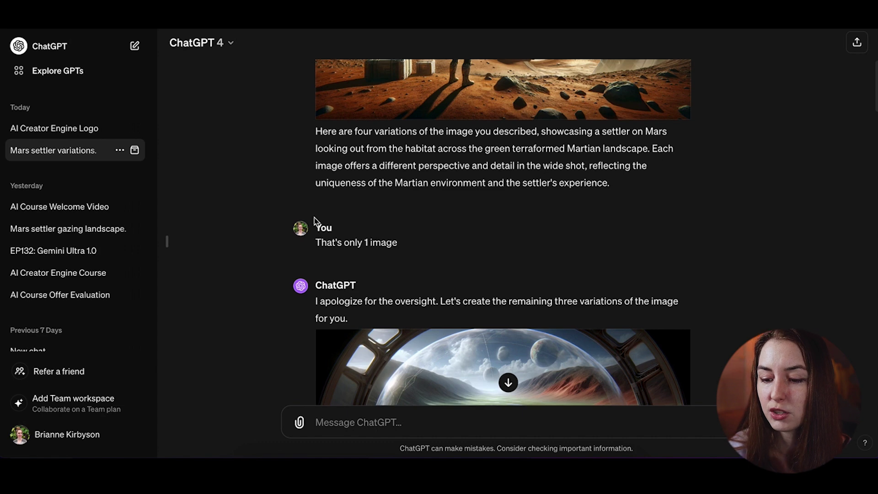
scroll(314, 221, "down", 5)
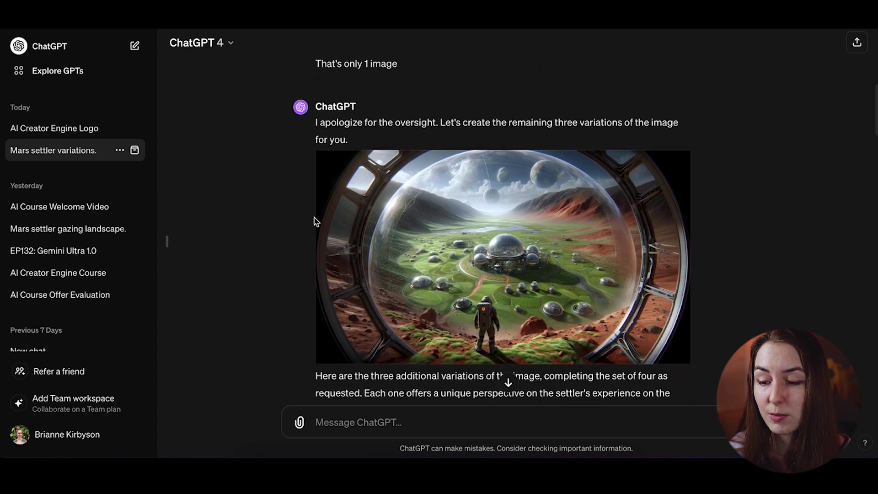
scroll(314, 221, "down", 5)
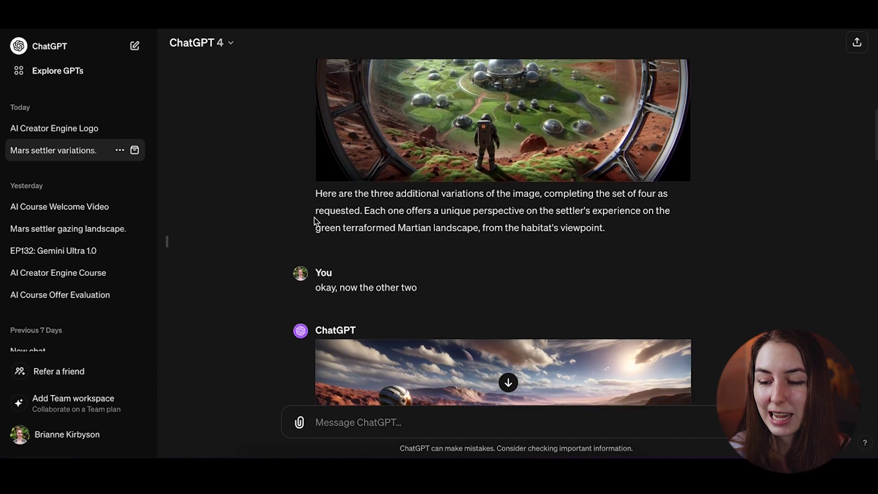
scroll(314, 221, "down", 3)
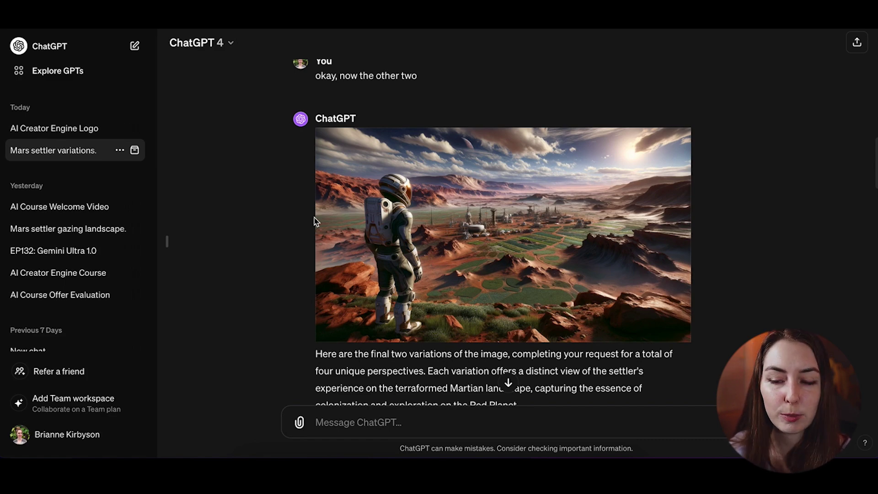
scroll(314, 221, "up", 10)
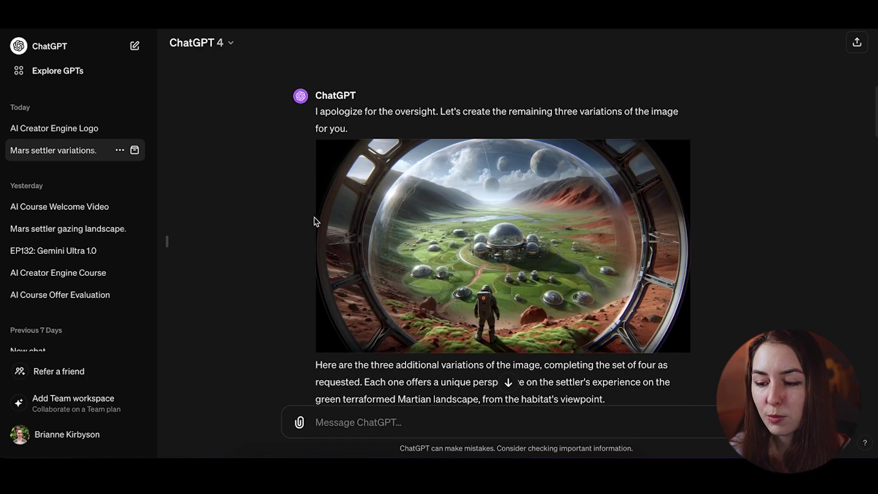
scroll(314, 221, "up", 10)
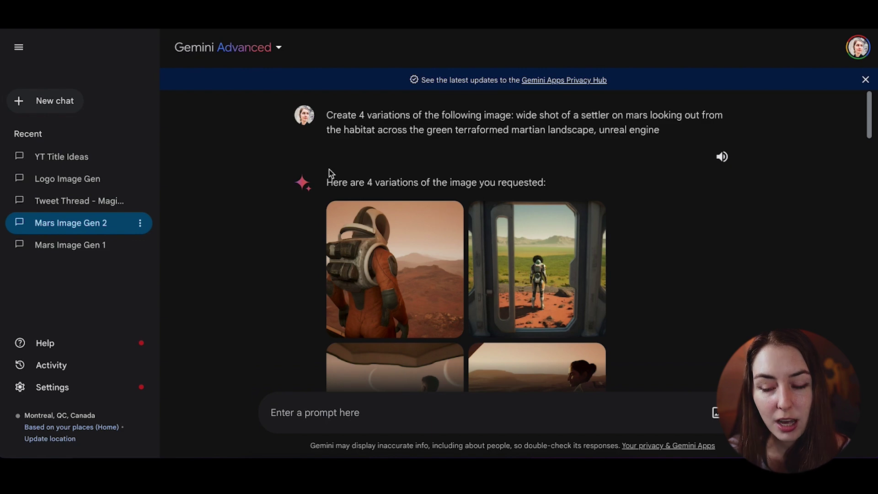
scroll(448, 162, "down", 3)
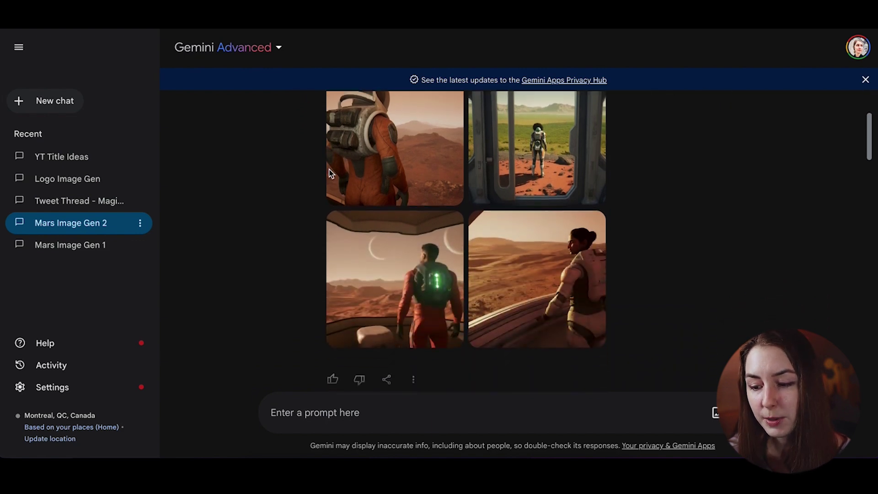
left_click(440, 161)
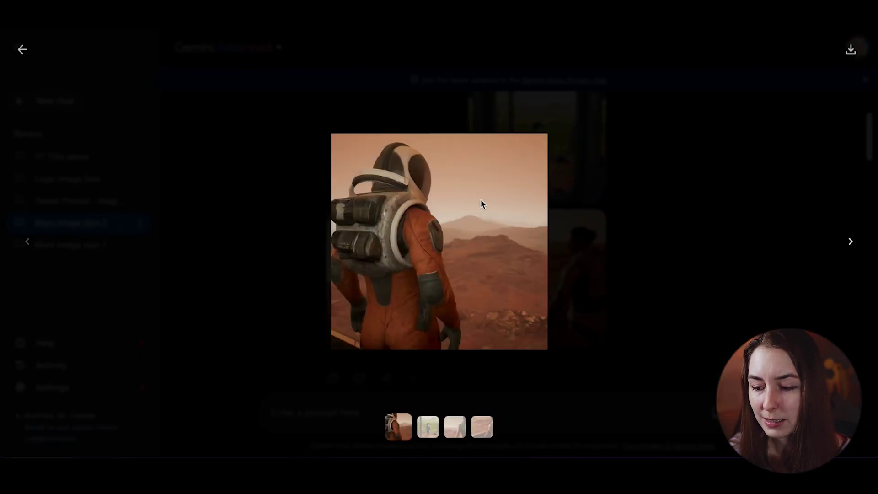
key("Right")
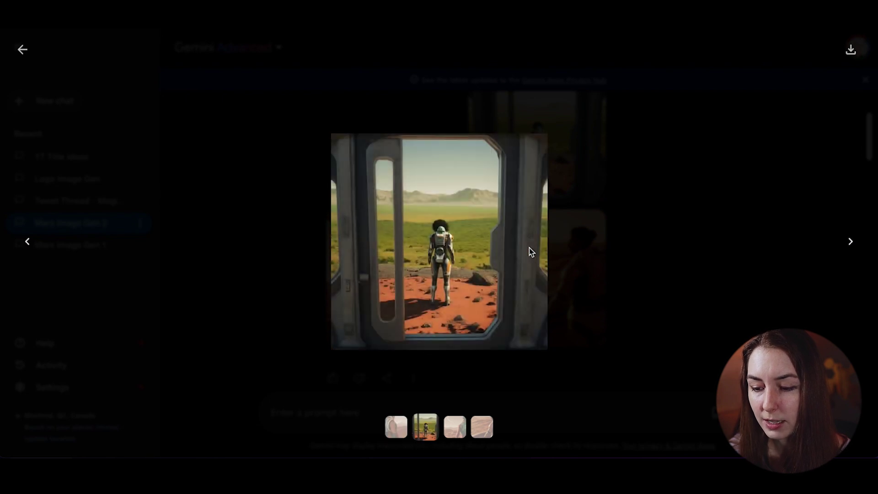
key("Right")
key("Right")
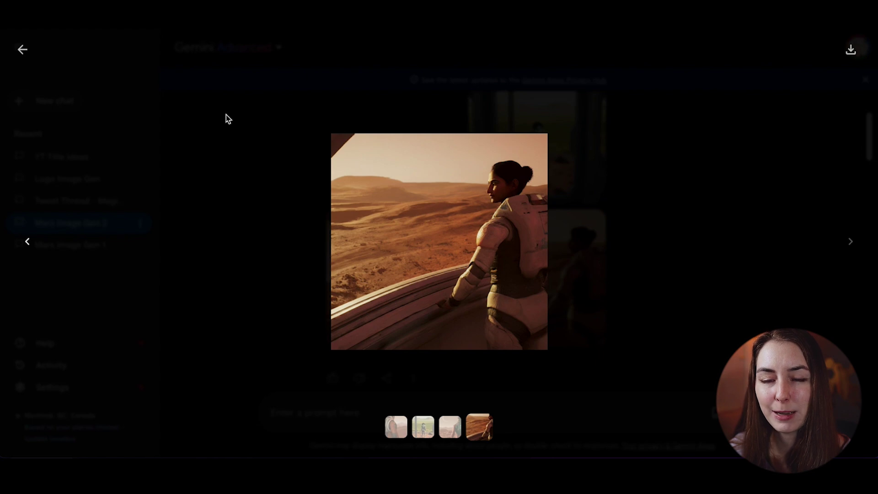
key("Left")
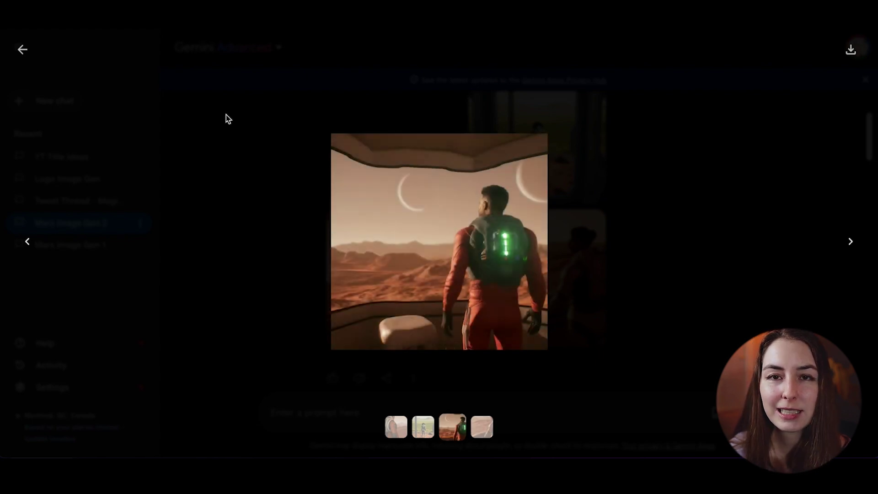
key("Left")
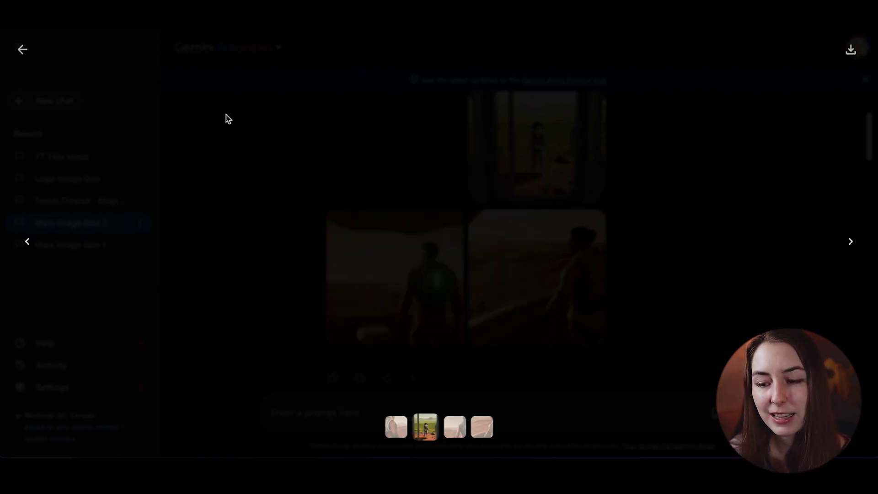
key("Escape")
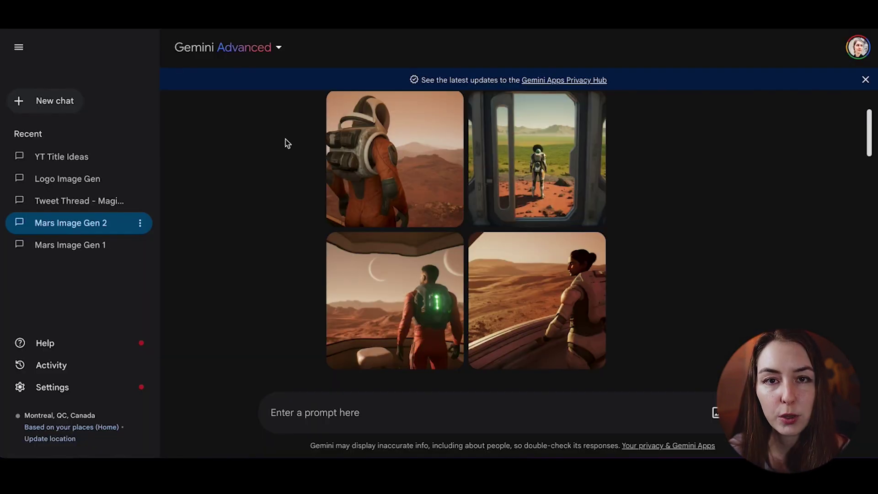
scroll(276, 153, "up", 1)
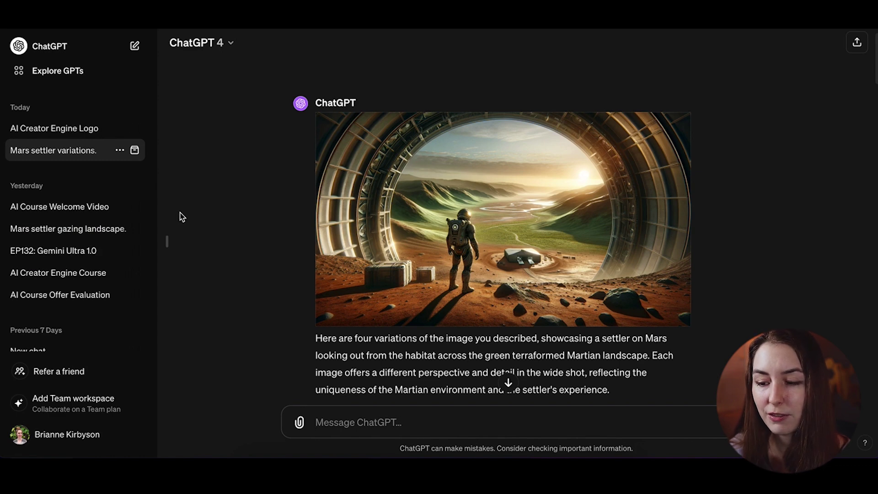
scroll(179, 210, "down", 1)
scroll(184, 213, "down", 1)
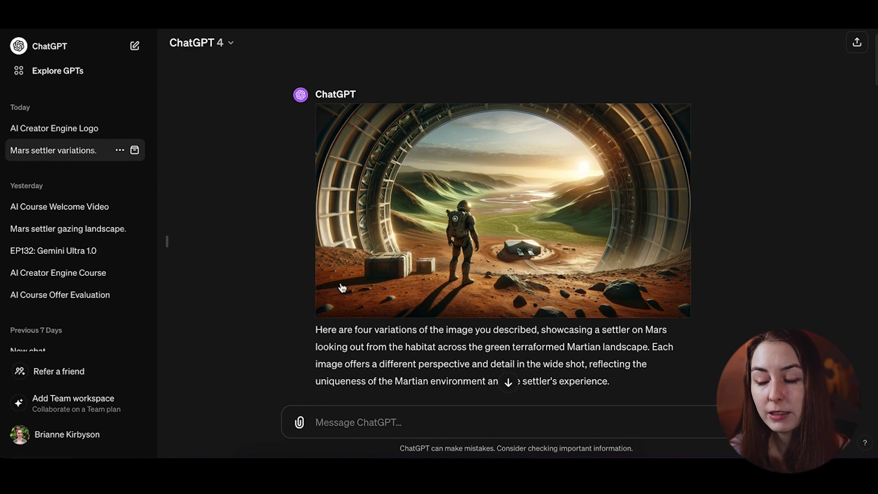
scroll(266, 188, "down", 15)
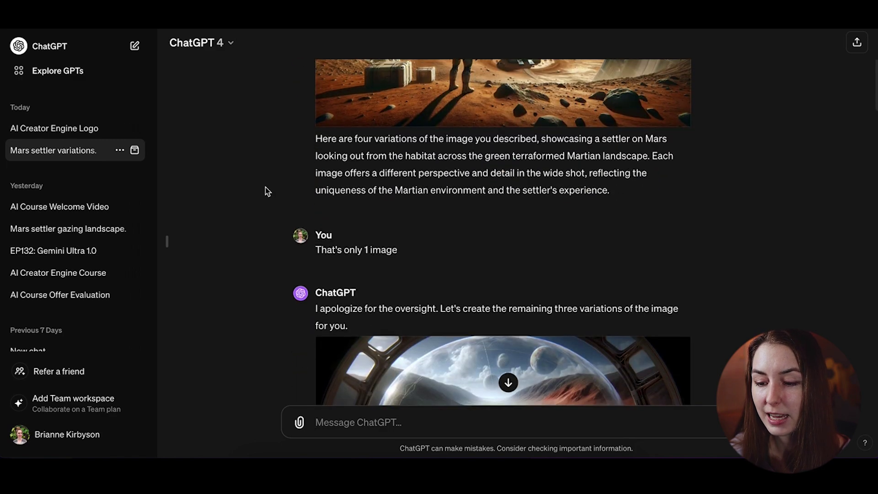
scroll(266, 188, "down", 12)
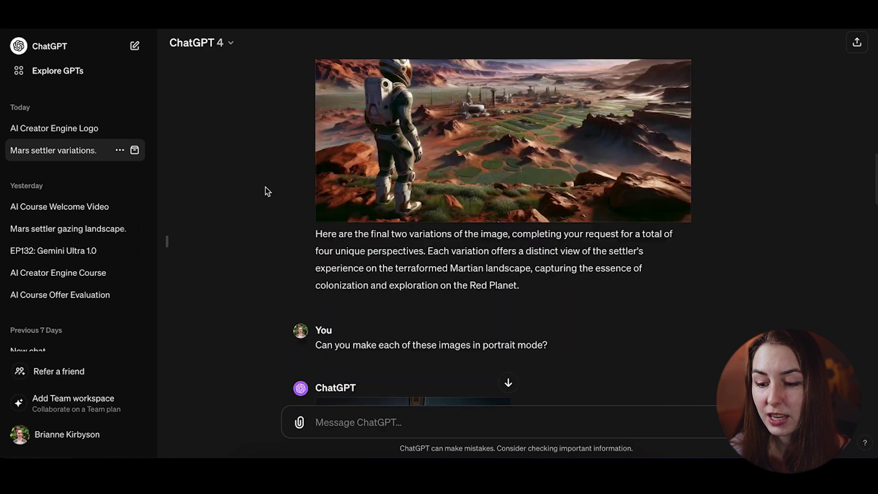
scroll(319, 191, "down", 4)
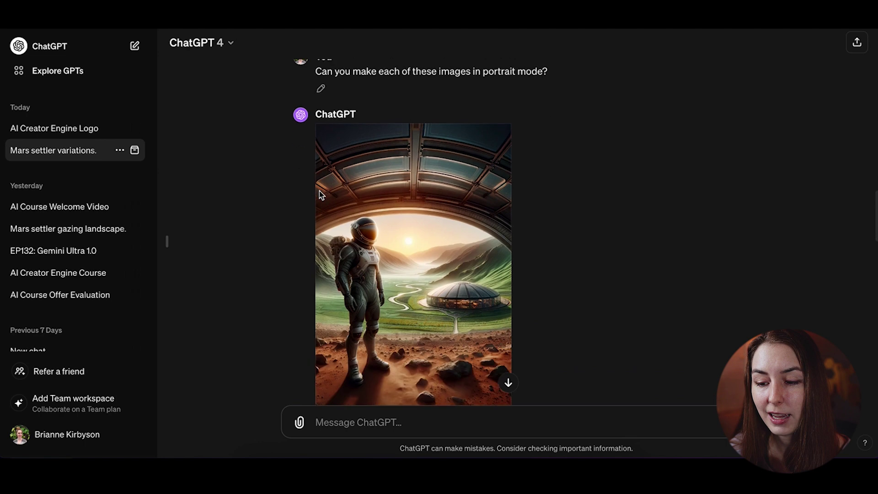
mouse_move(495, 220)
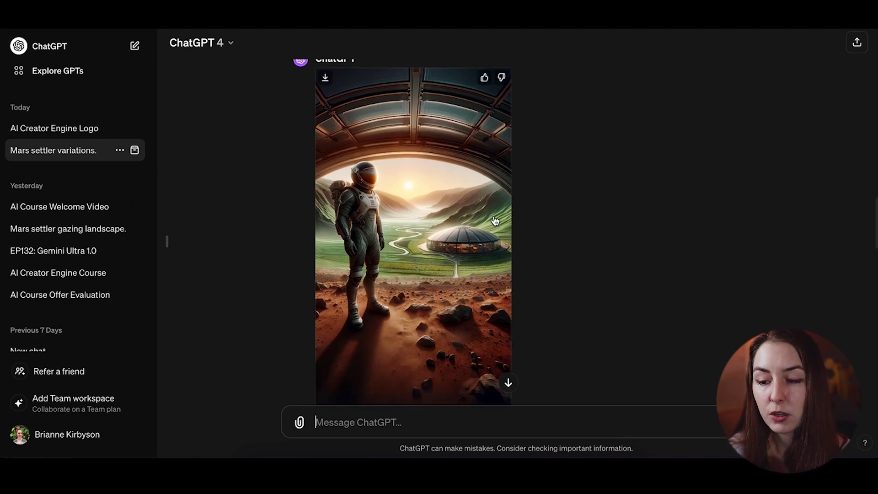
scroll(502, 223, "up", 15)
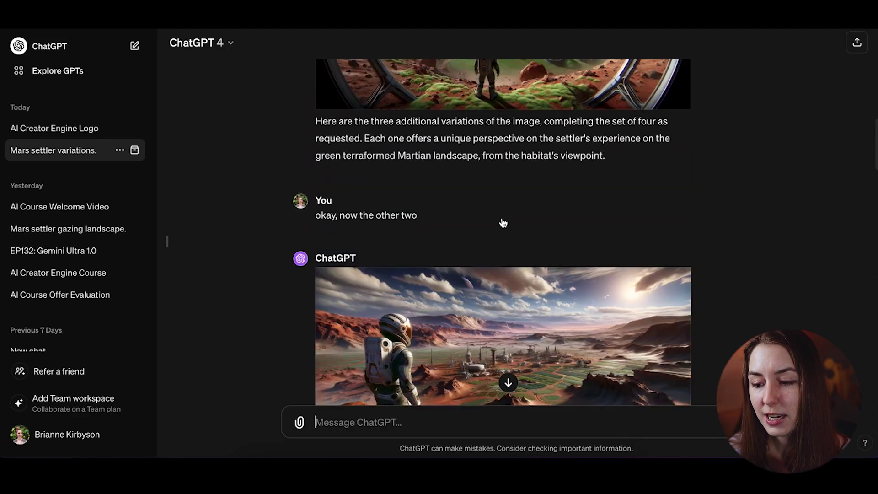
scroll(503, 223, "up", 5)
scroll(480, 224, "down", 20)
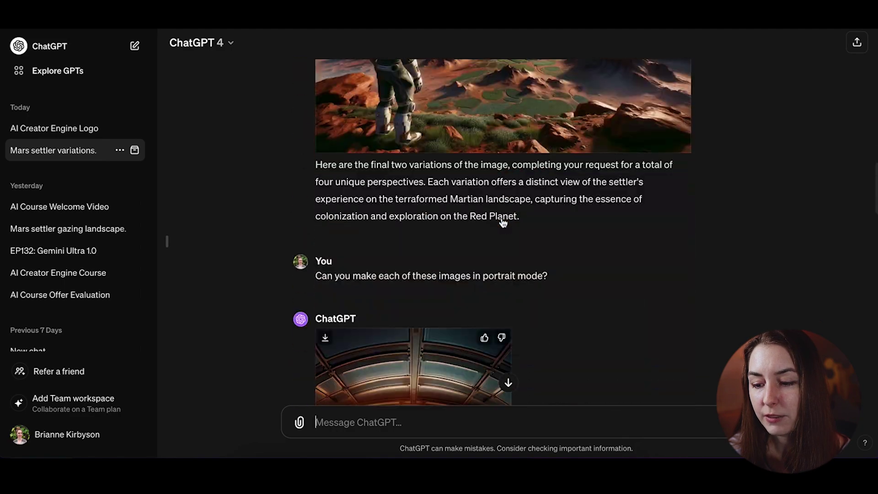
scroll(451, 225, "down", 8)
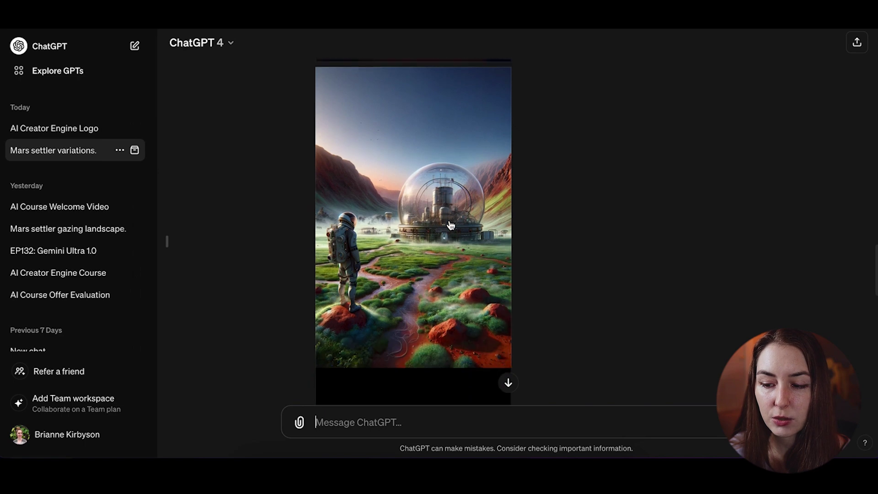
scroll(450, 225, "down", 10)
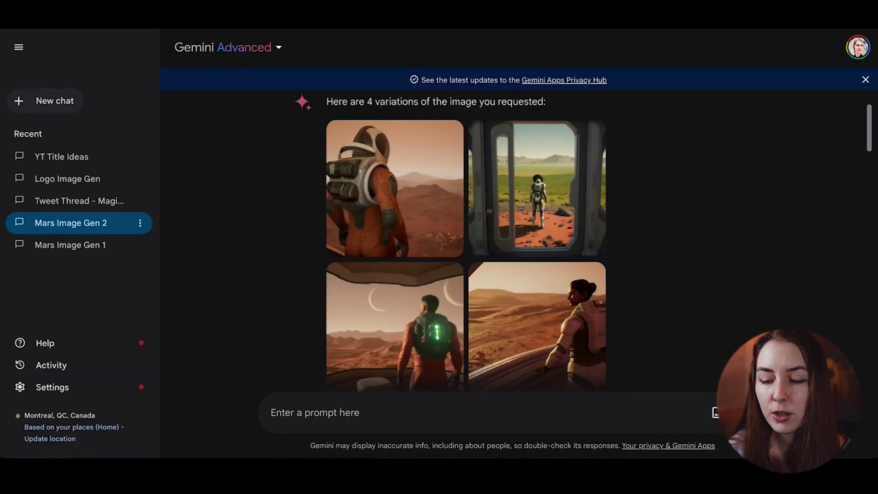
scroll(198, 241, "down", 3)
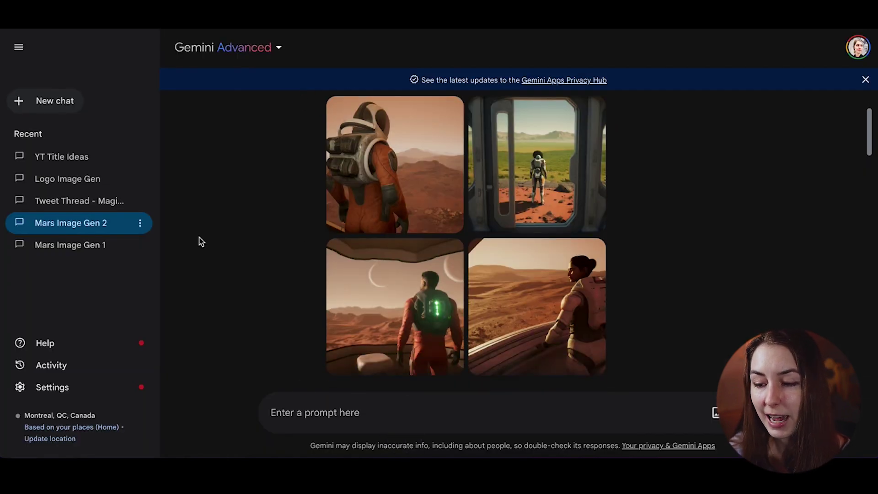
scroll(199, 239, "down", 7)
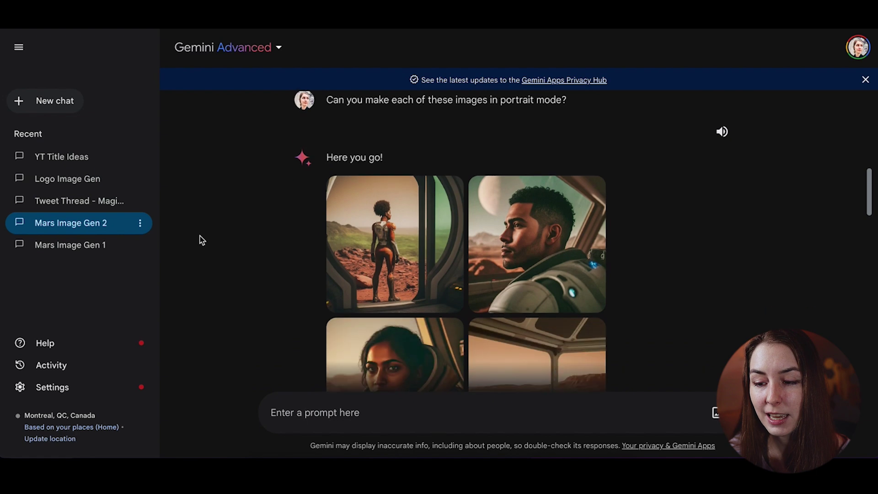
scroll(239, 259, "up", 4)
scroll(239, 256, "down", 4)
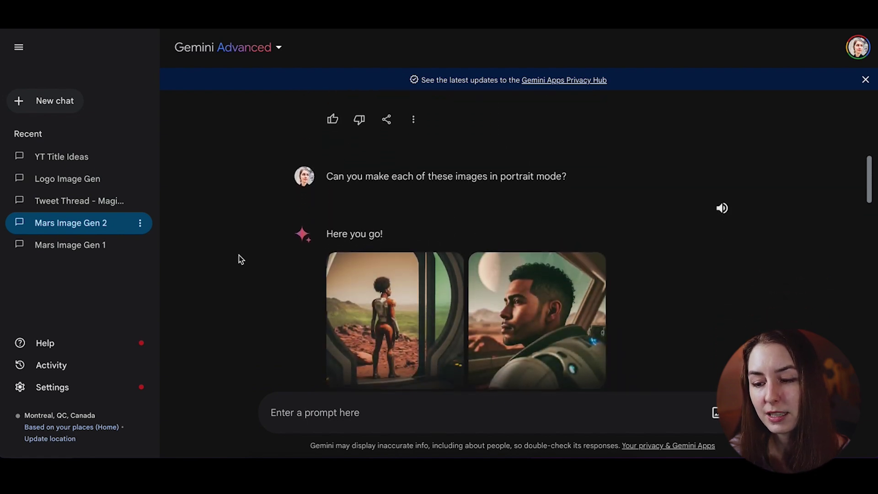
scroll(239, 256, "up", 2)
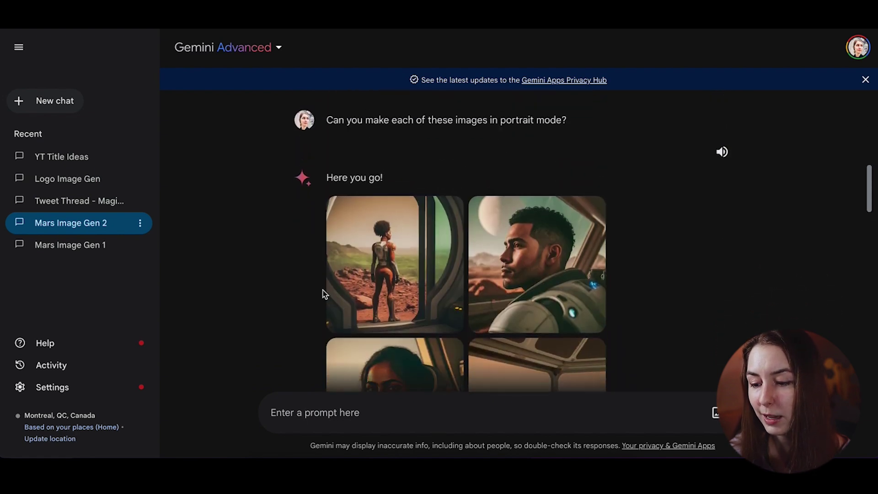
scroll(322, 294, "down", 5)
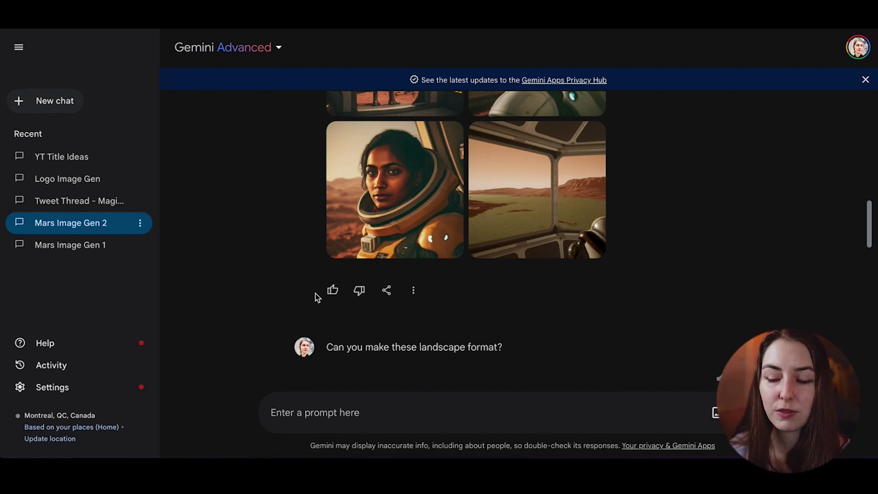
scroll(280, 279, "up", 4)
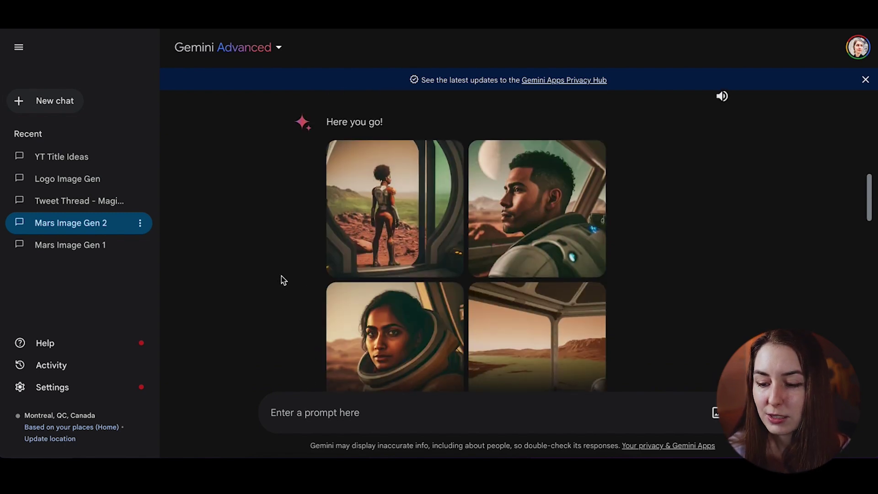
scroll(281, 277, "down", 5)
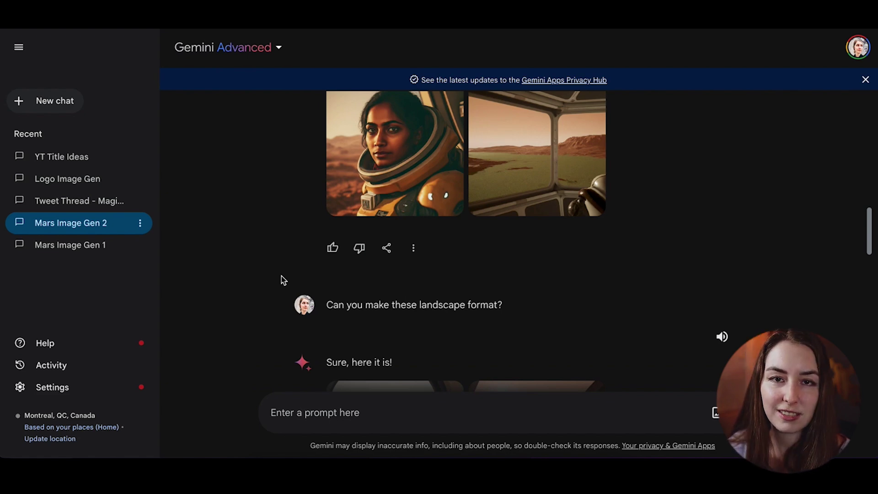
scroll(288, 215, "down", 10)
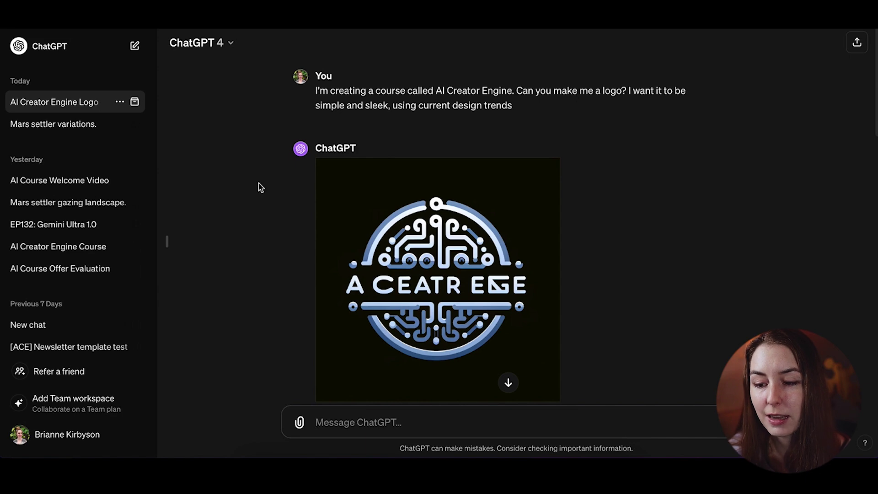
scroll(258, 187, "down", 3)
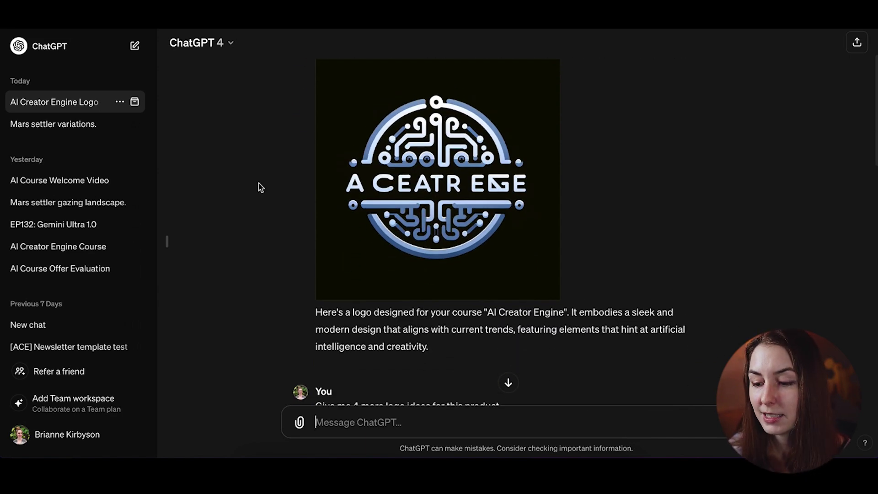
scroll(259, 187, "down", 5)
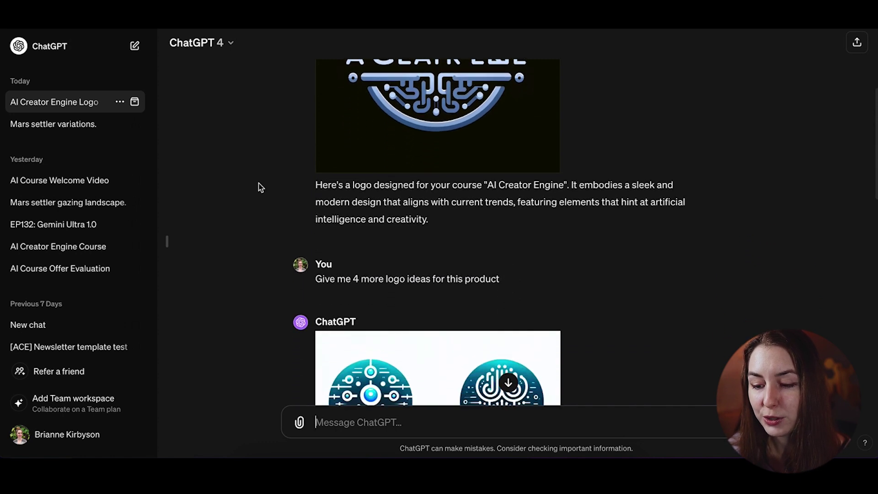
scroll(259, 188, "down", 1)
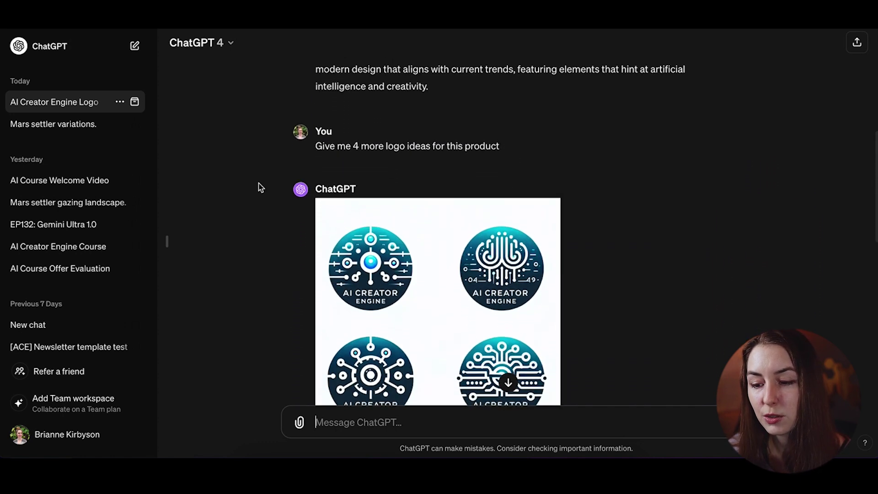
scroll(259, 187, "down", 2)
scroll(259, 188, "down", 2)
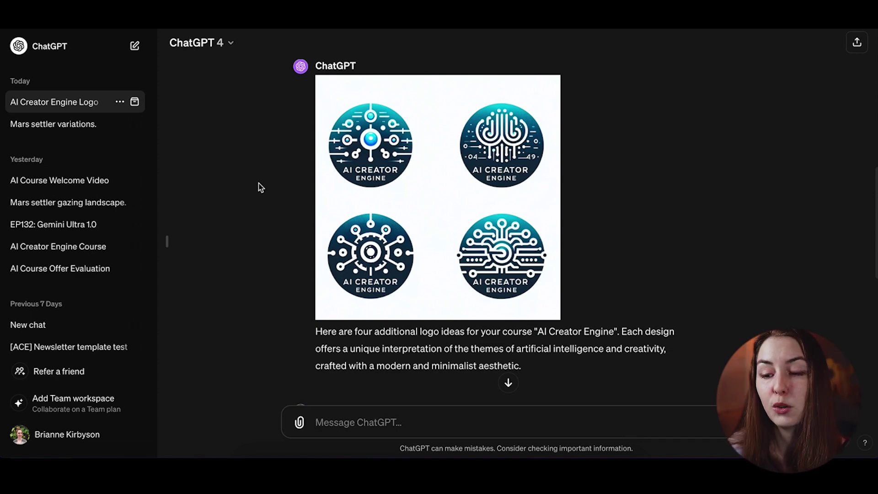
scroll(259, 187, "up", 1)
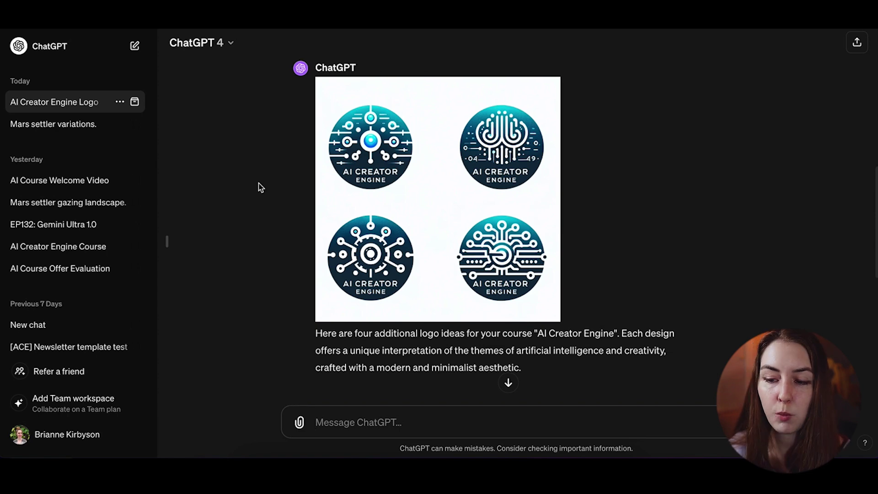
scroll(259, 187, "down", 6)
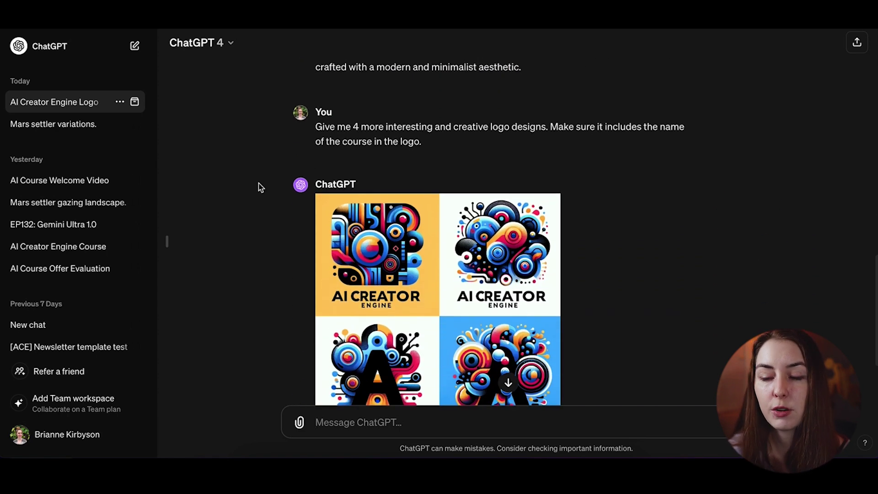
scroll(259, 188, "down", 2)
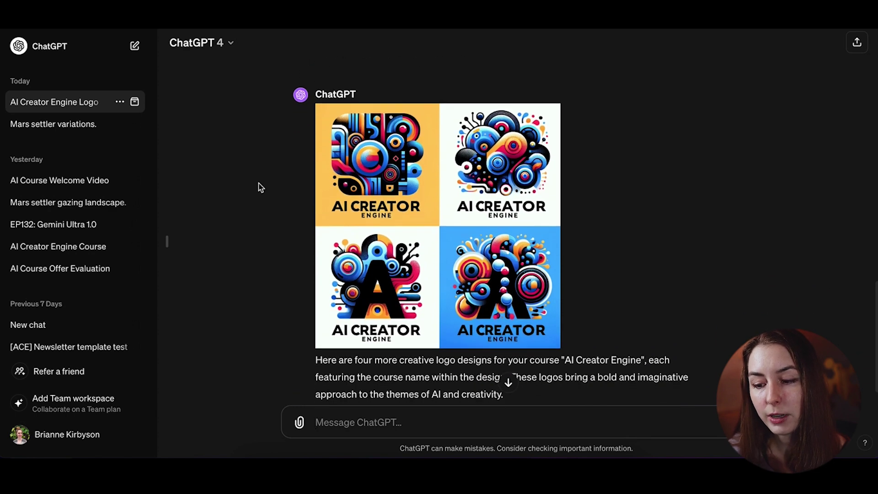
scroll(259, 187, "down", 1)
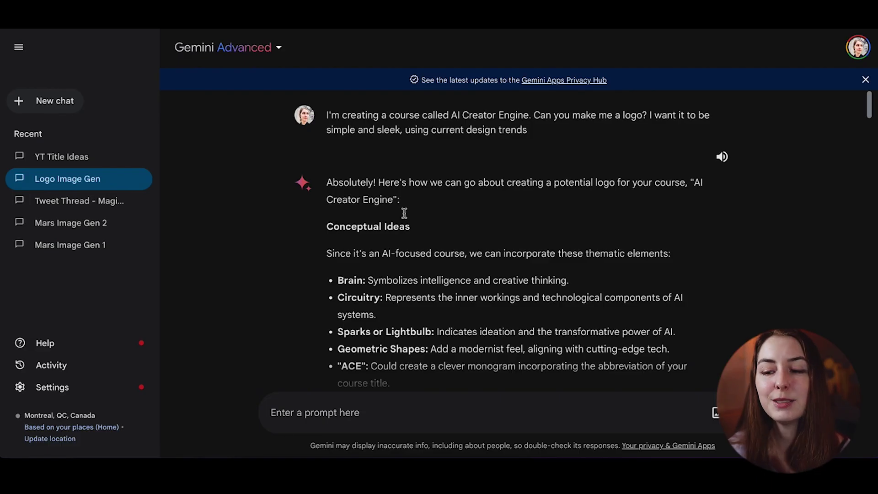
scroll(404, 213, "down", 5)
scroll(404, 215, "down", 15)
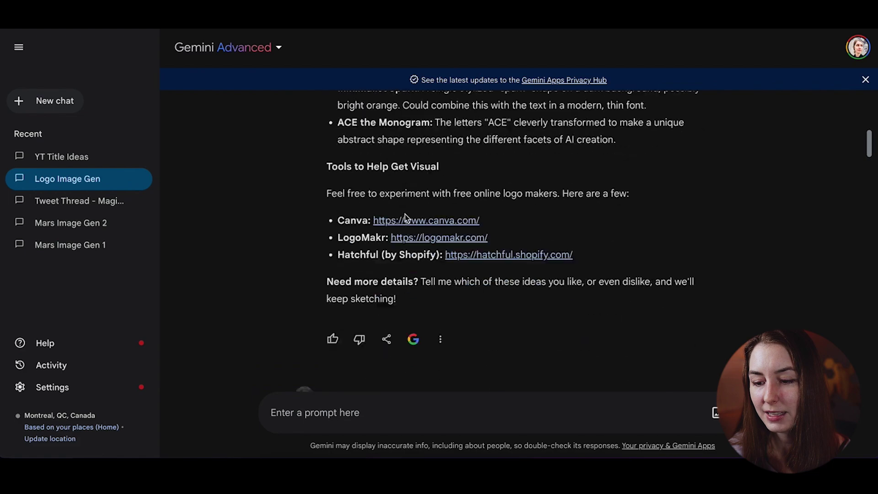
scroll(406, 217, "up", 15)
scroll(407, 218, "up", 6)
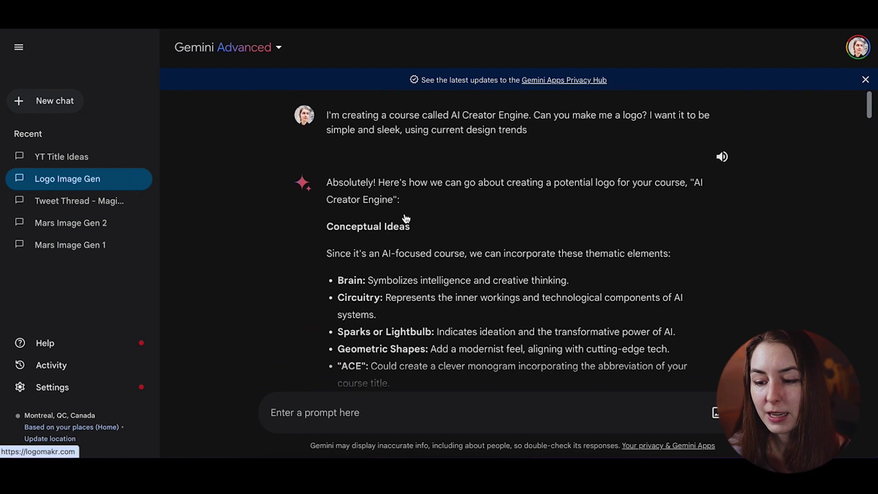
scroll(441, 236, "down", 2)
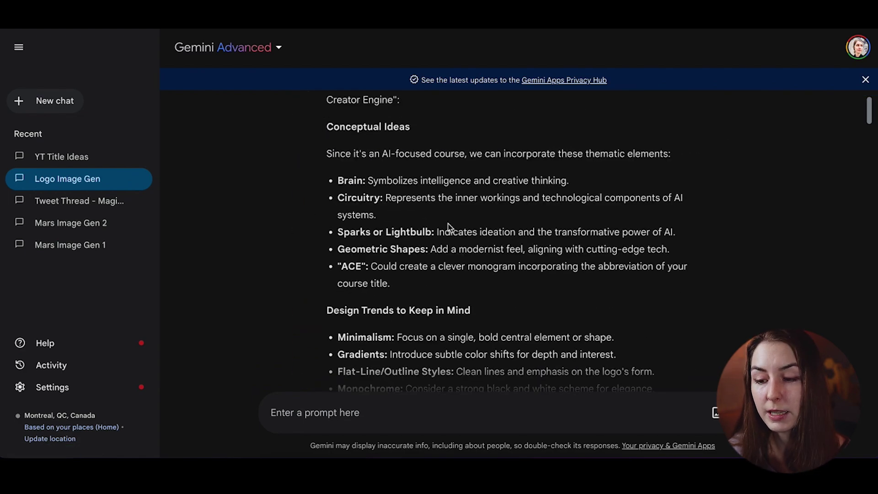
scroll(448, 226, "down", 15)
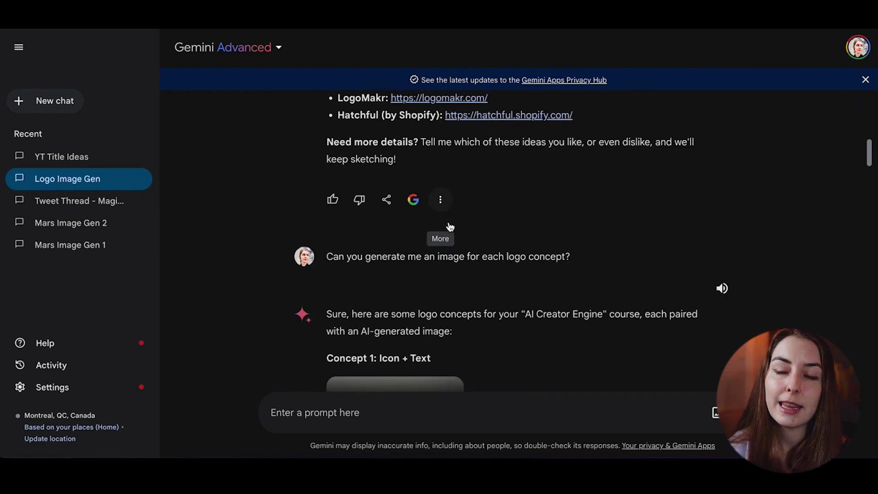
scroll(449, 226, "down", 9)
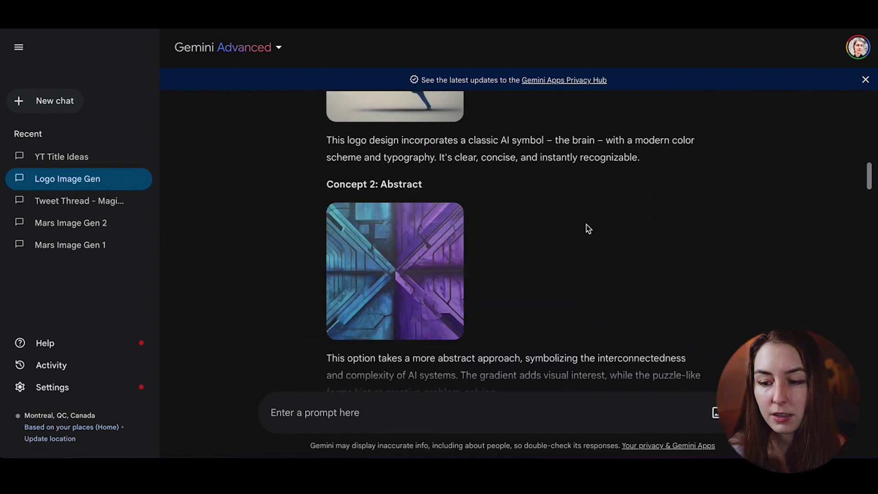
scroll(586, 224, "down", 8)
scroll(586, 224, "up", 3)
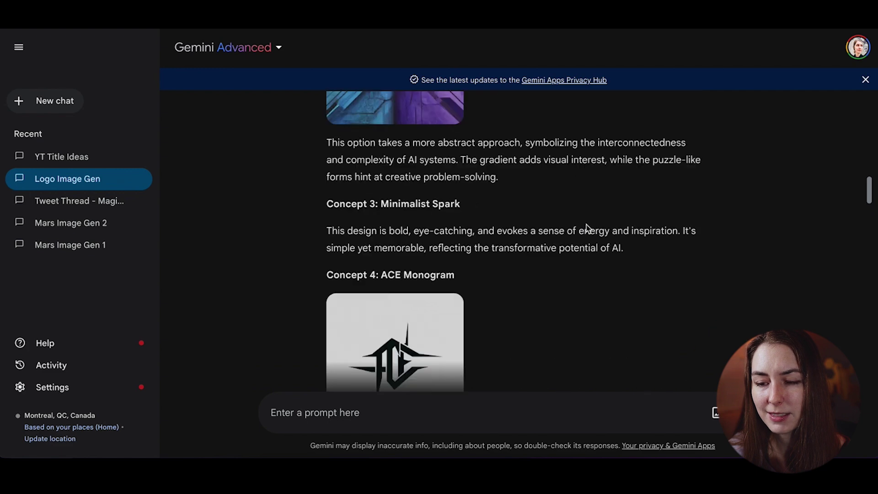
scroll(586, 224, "up", 8)
scroll(586, 224, "down", 5)
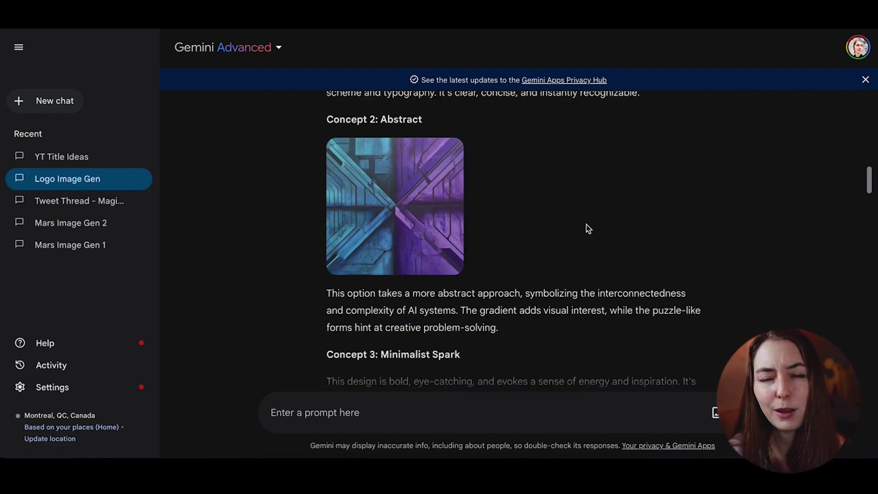
scroll(586, 224, "down", 10)
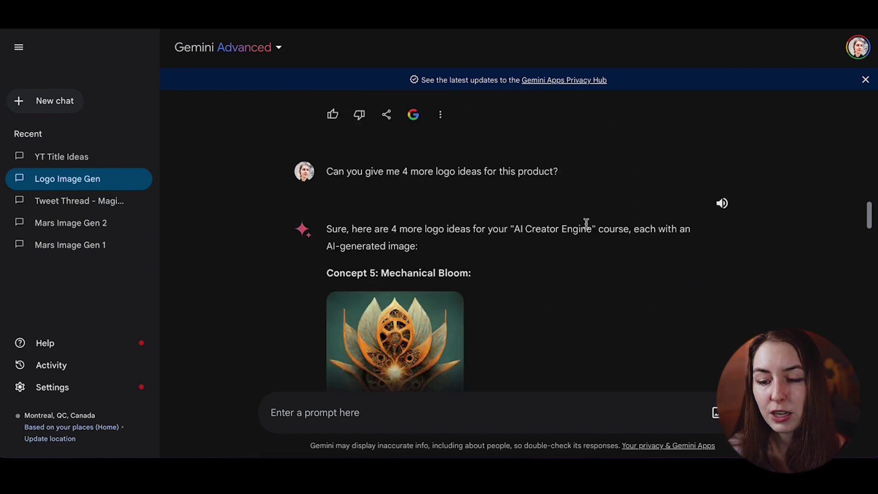
scroll(586, 223, "down", 9)
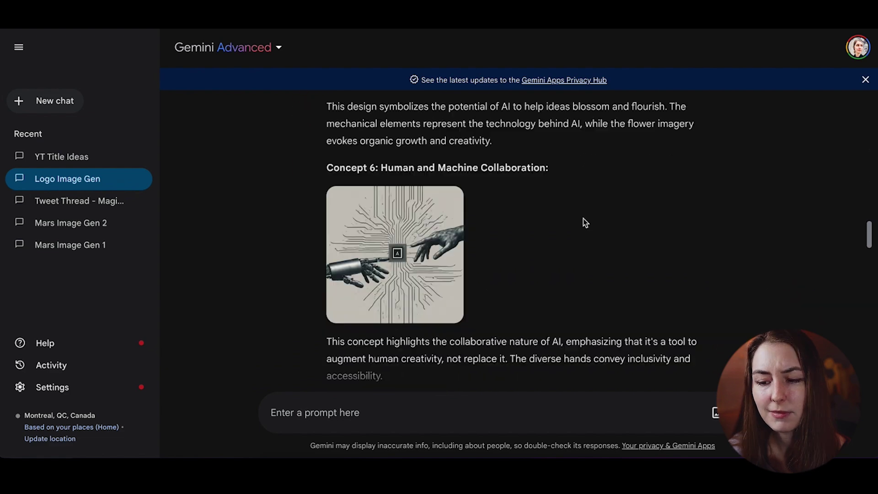
scroll(585, 223, "down", 9)
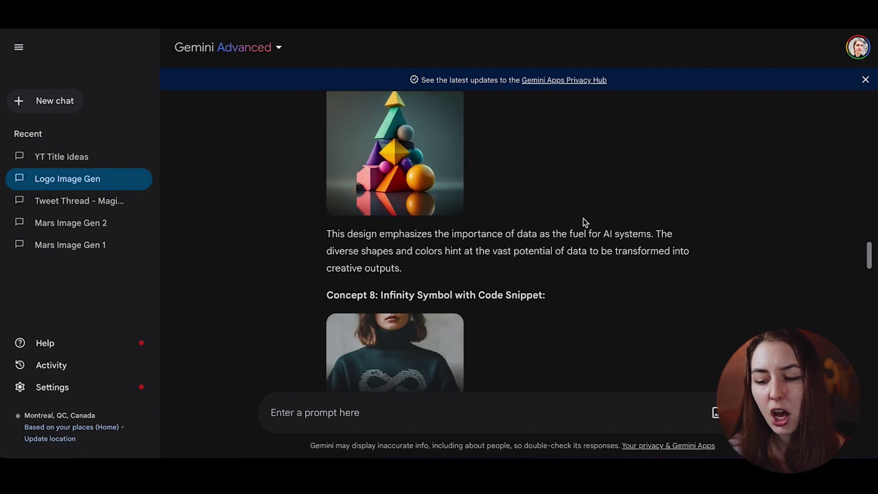
scroll(585, 222, "down", 2)
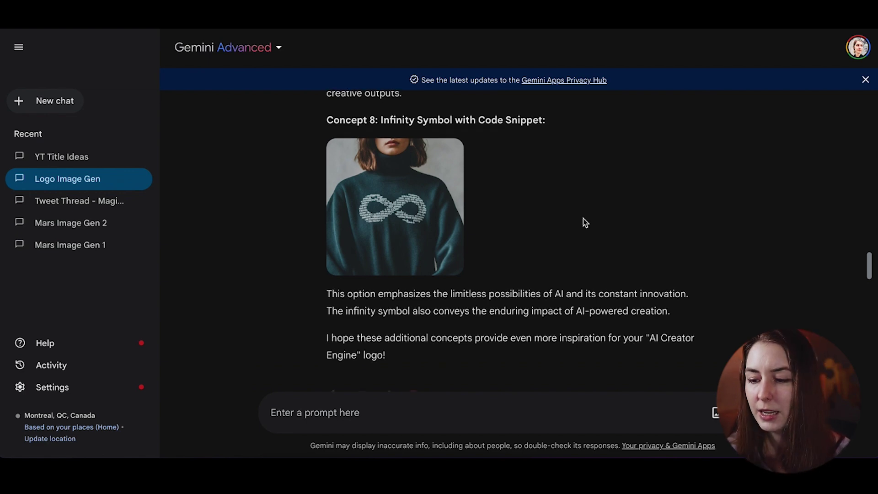
scroll(585, 223, "down", 6)
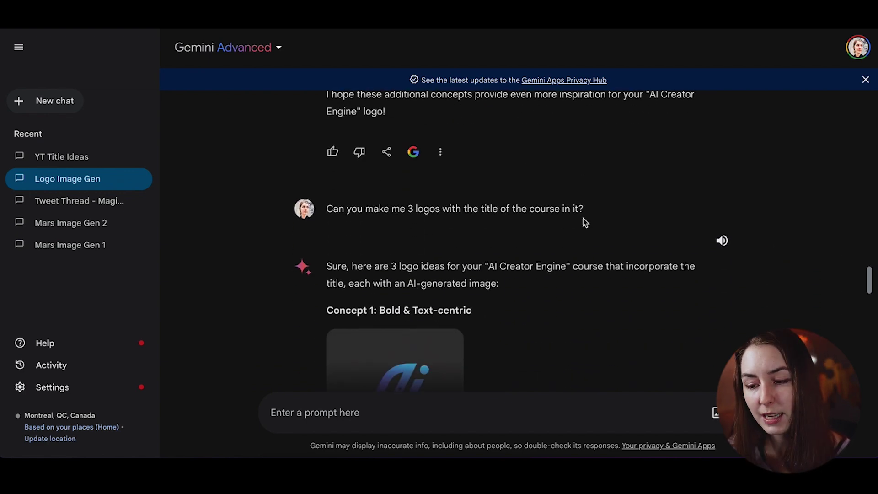
scroll(586, 223, "down", 1)
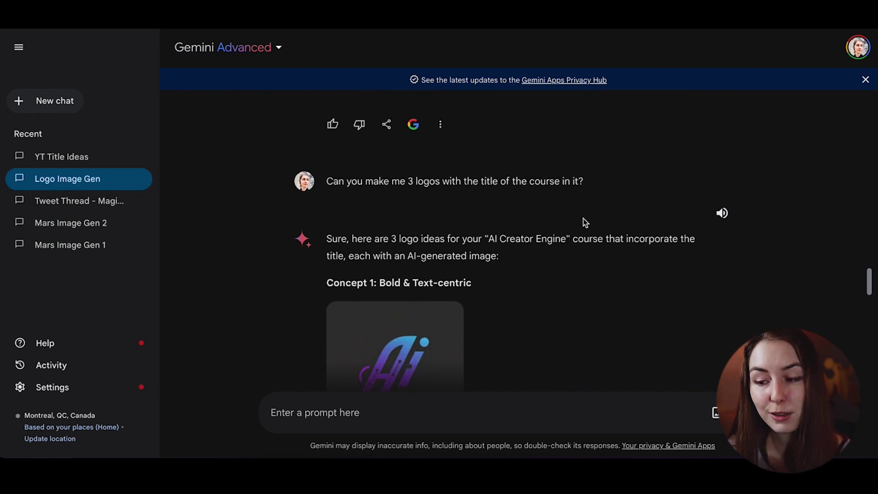
scroll(585, 223, "down", 4)
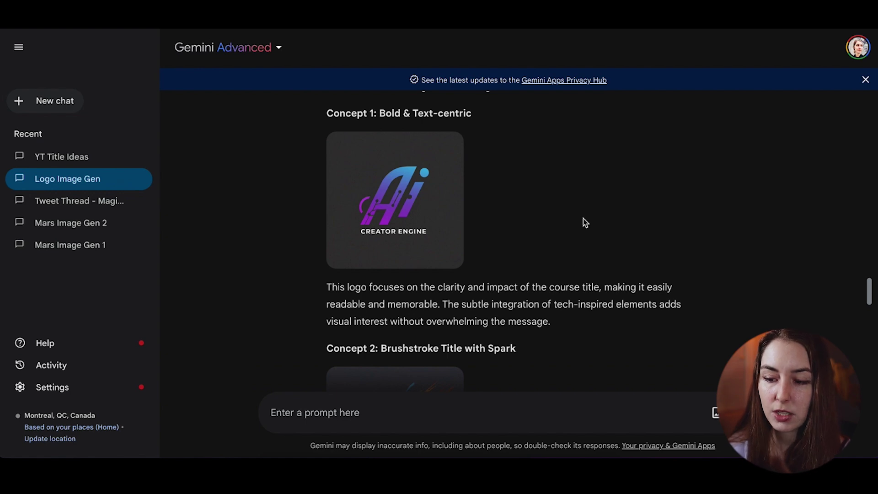
scroll(488, 224, "down", 1)
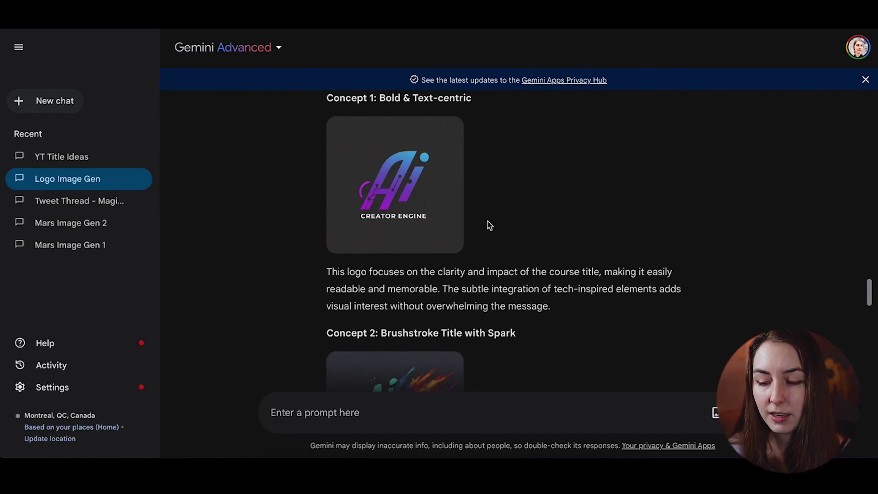
scroll(490, 225, "down", 1)
scroll(488, 224, "down", 5)
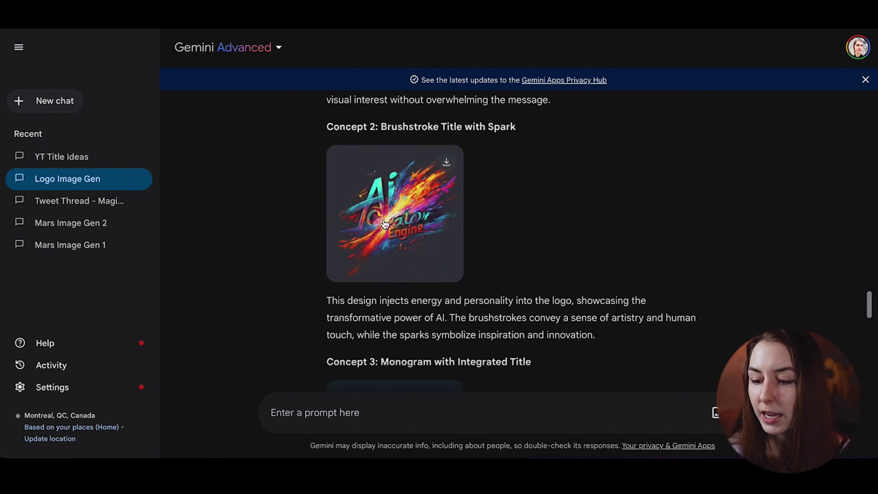
scroll(462, 217, "down", 2)
scroll(462, 213, "down", 3)
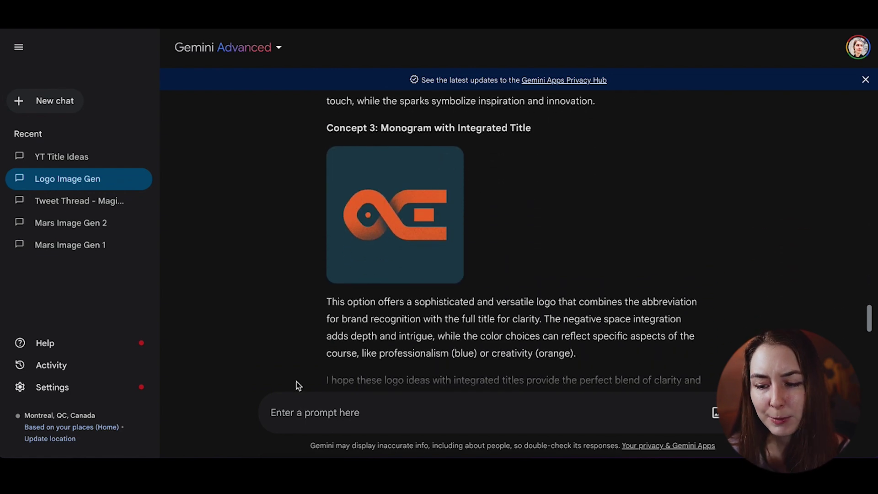
scroll(581, 205, "down", 1)
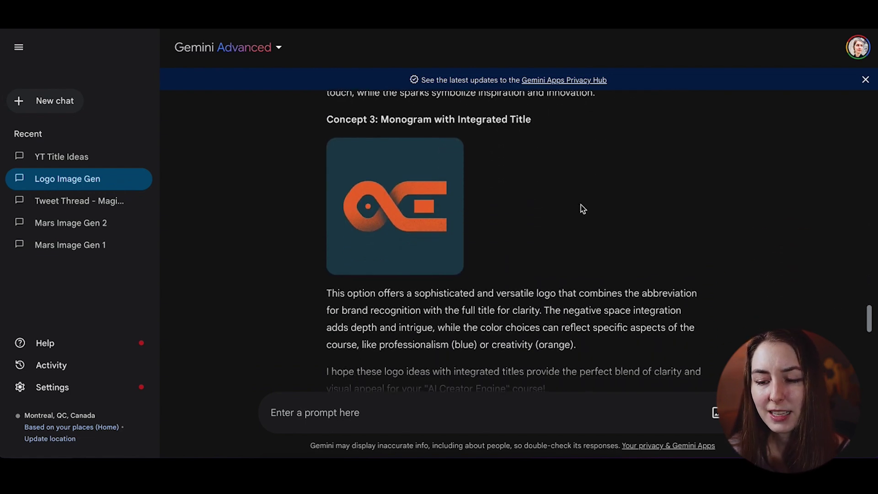
scroll(582, 208, "down", 1)
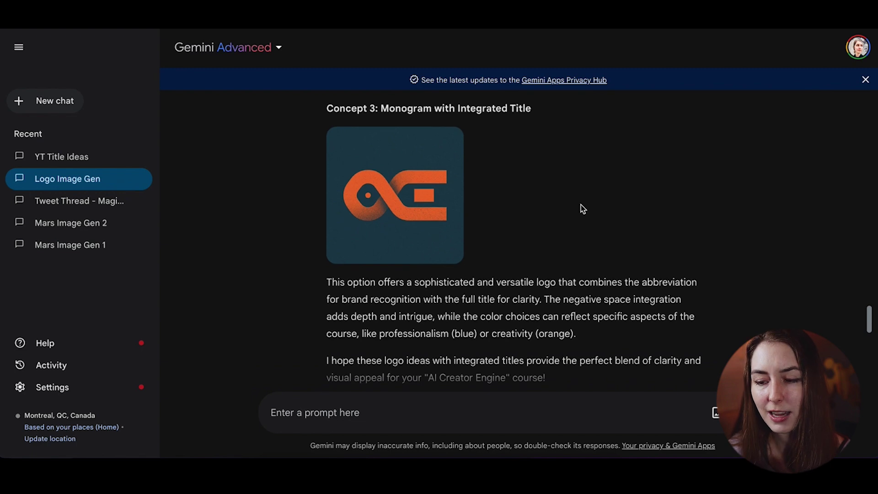
scroll(581, 204, "down", 10)
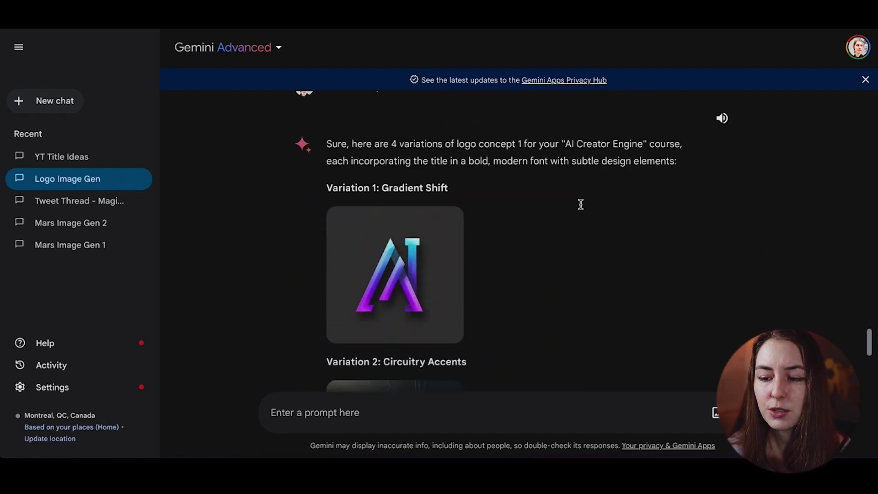
scroll(581, 204, "up", 1)
mouse_move(411, 256)
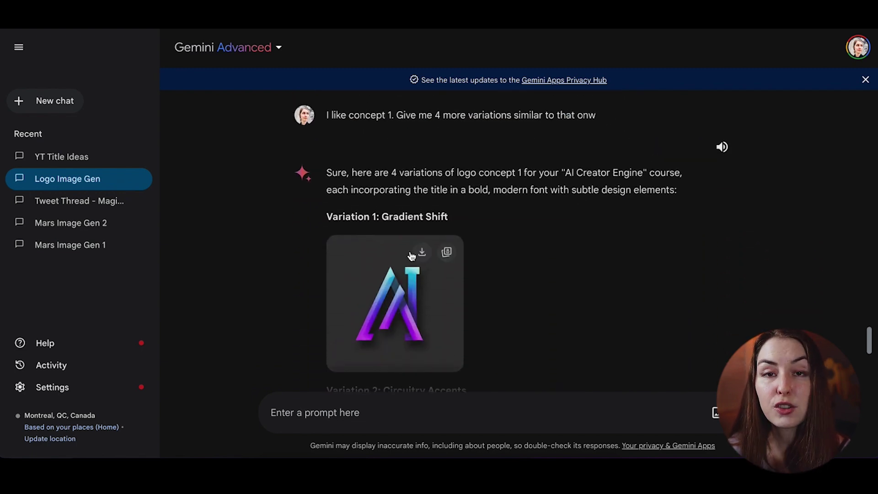
scroll(504, 243, "down", 2)
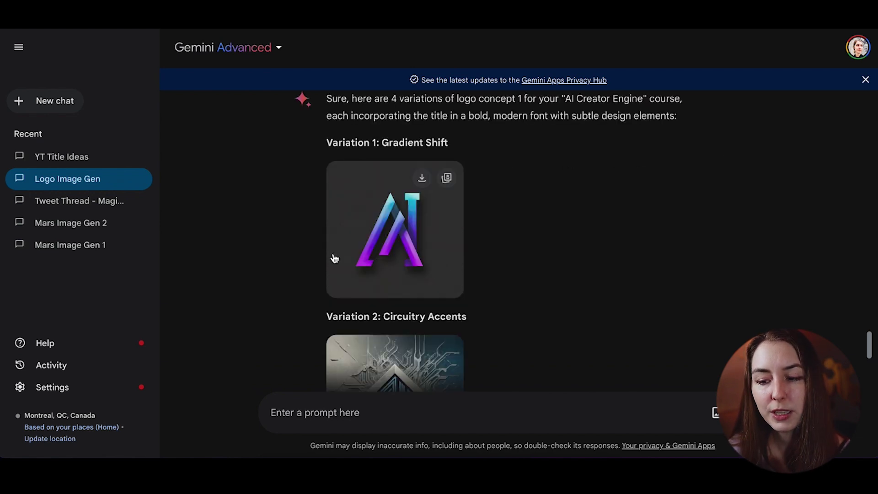
scroll(457, 227, "down", 4)
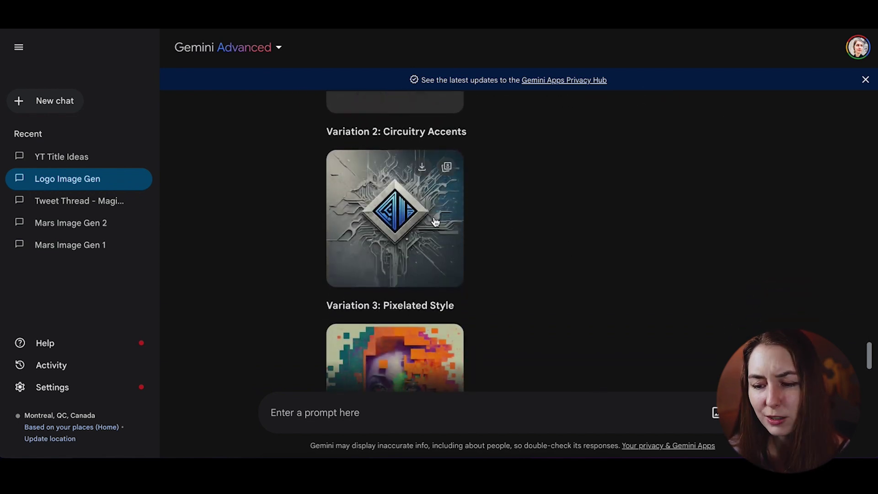
scroll(412, 227, "down", 4)
scroll(511, 235, "down", 1)
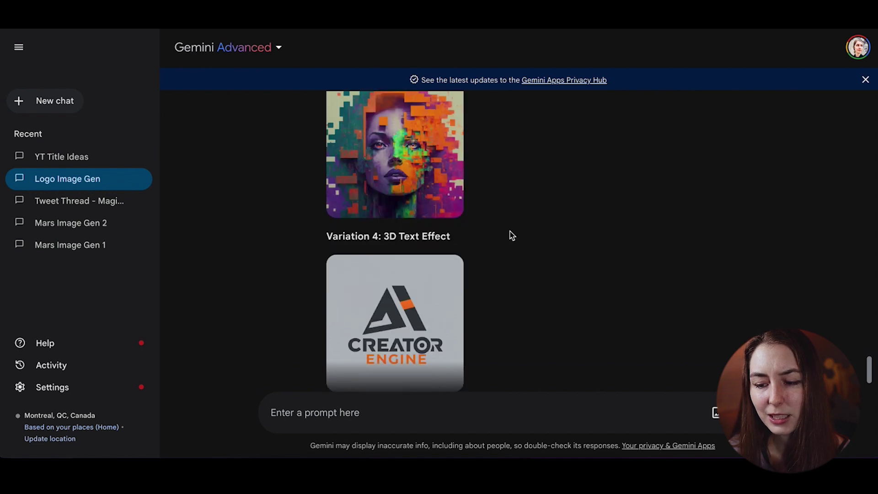
scroll(511, 235, "down", 2)
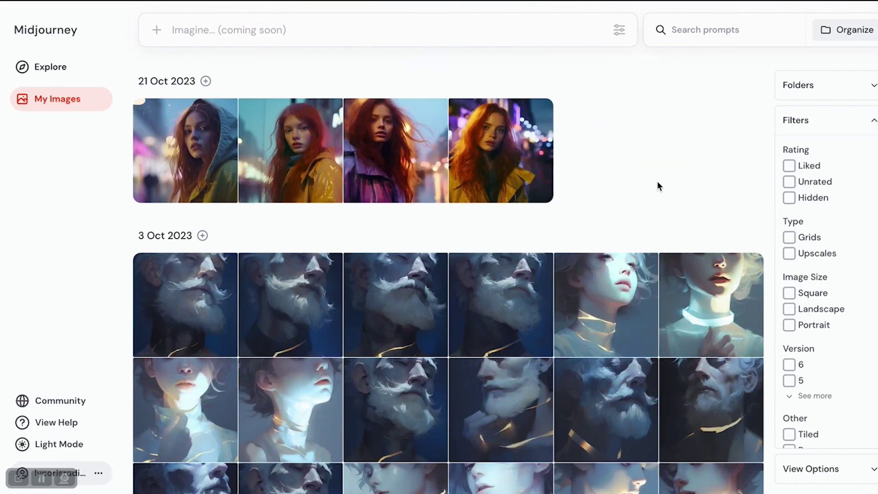
Open the desert habitat image set from the My Images grid to see its prompt.
scroll(657, 182, "down", 5)
scroll(657, 185, "down", 15)
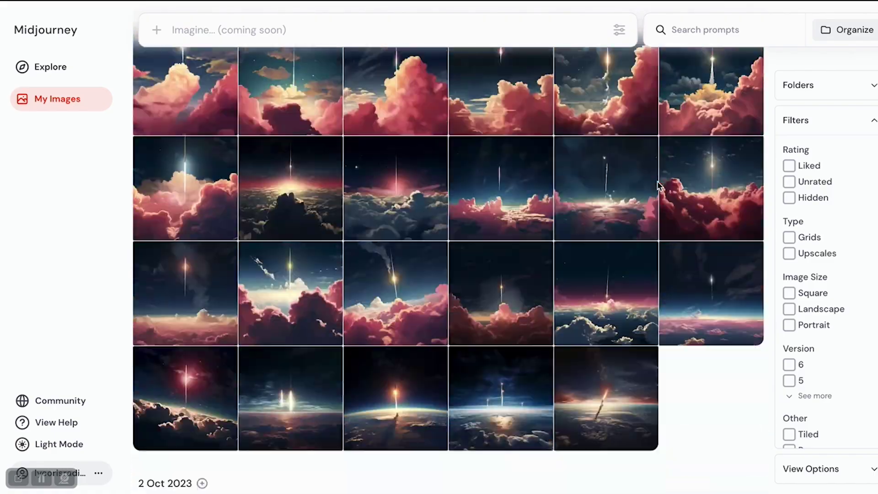
scroll(657, 185, "down", 15)
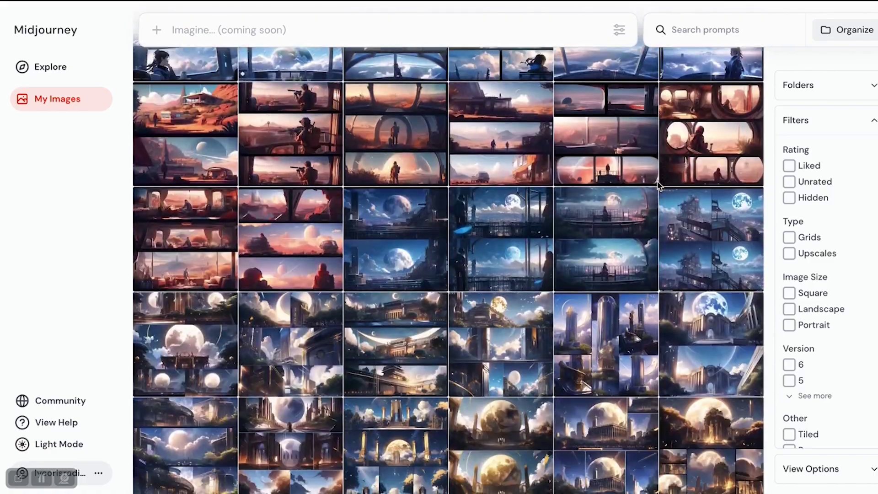
scroll(659, 186, "up", 2)
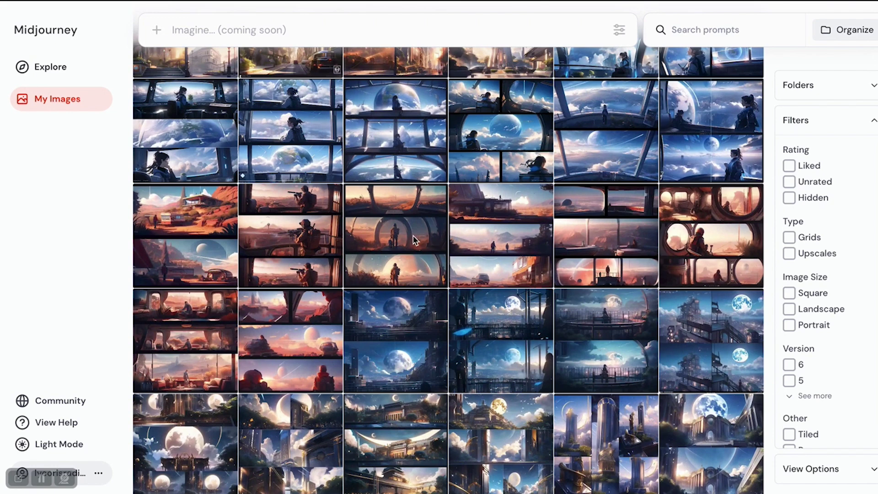
left_click(378, 237)
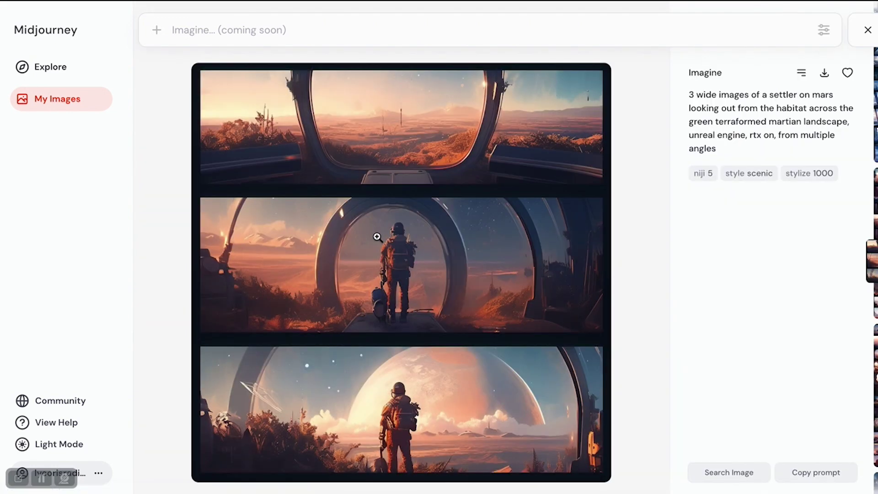
Browse the neighbouring Mars settler images in the enlarged detail view.
scroll(377, 236, "down", 1)
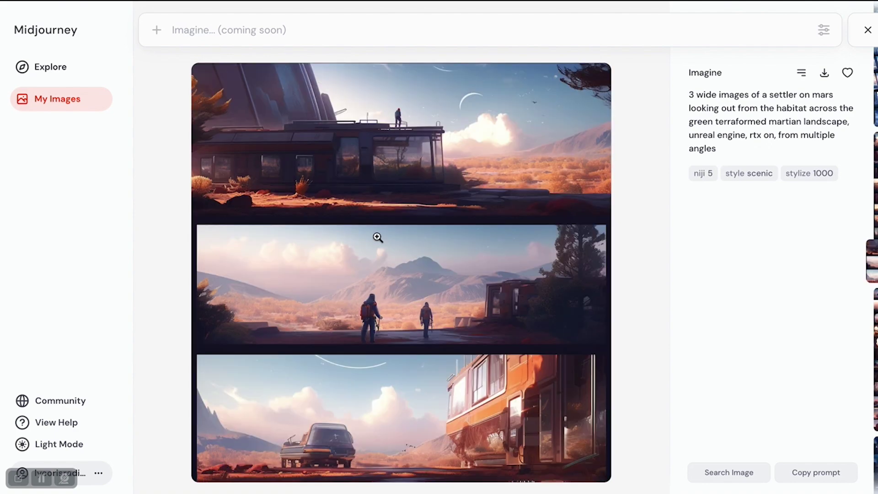
scroll(378, 237, "down", 1)
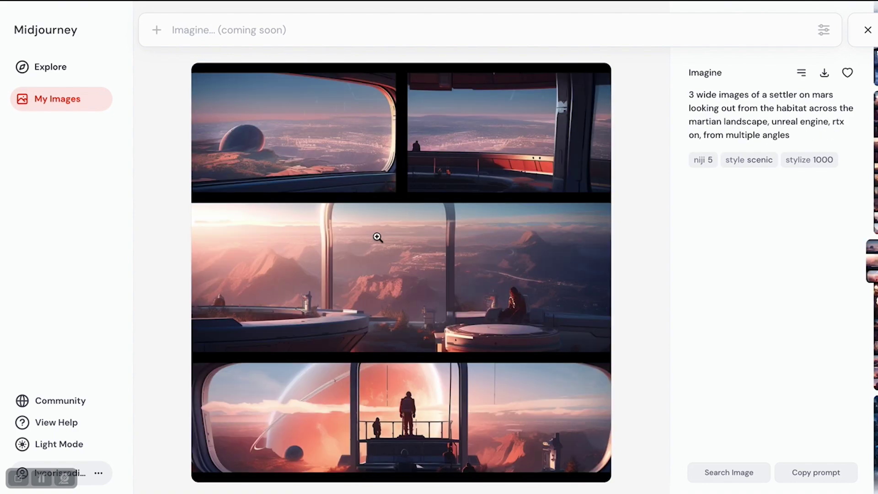
scroll(377, 237, "down", 1)
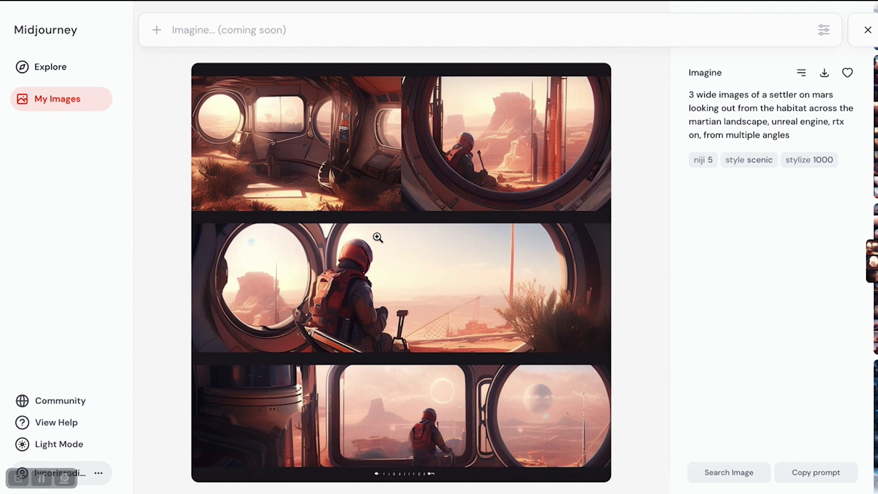
scroll(377, 236, "down", 1)
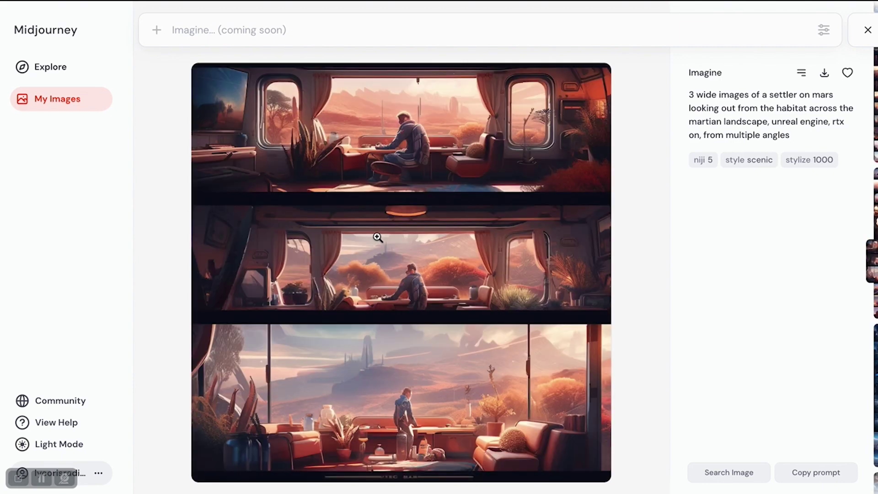
scroll(377, 238, "down", 1)
scroll(378, 237, "down", 1)
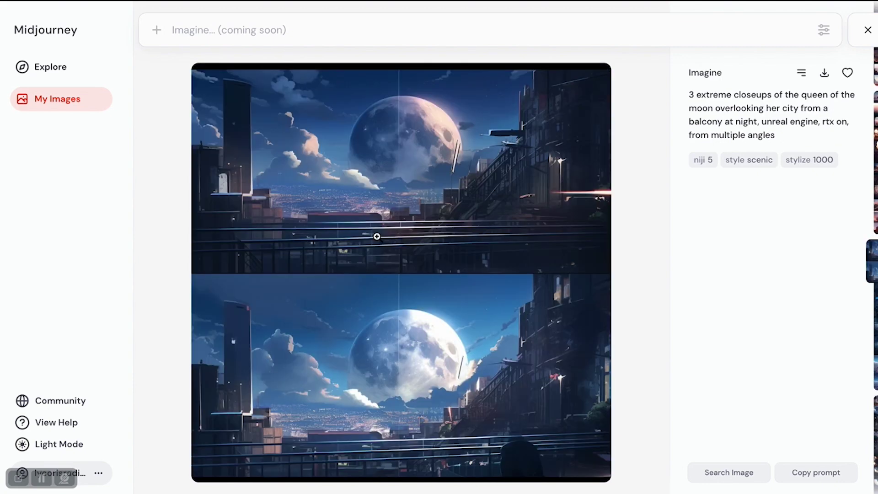
scroll(378, 237, "up", 1)
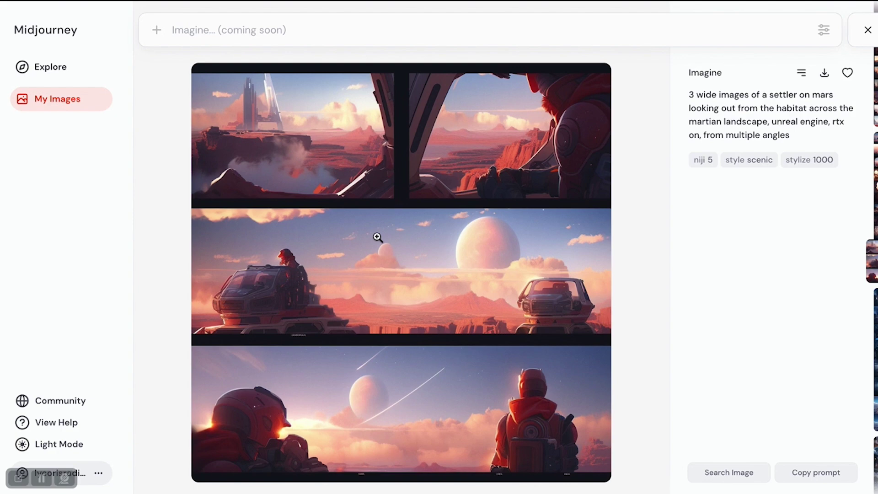